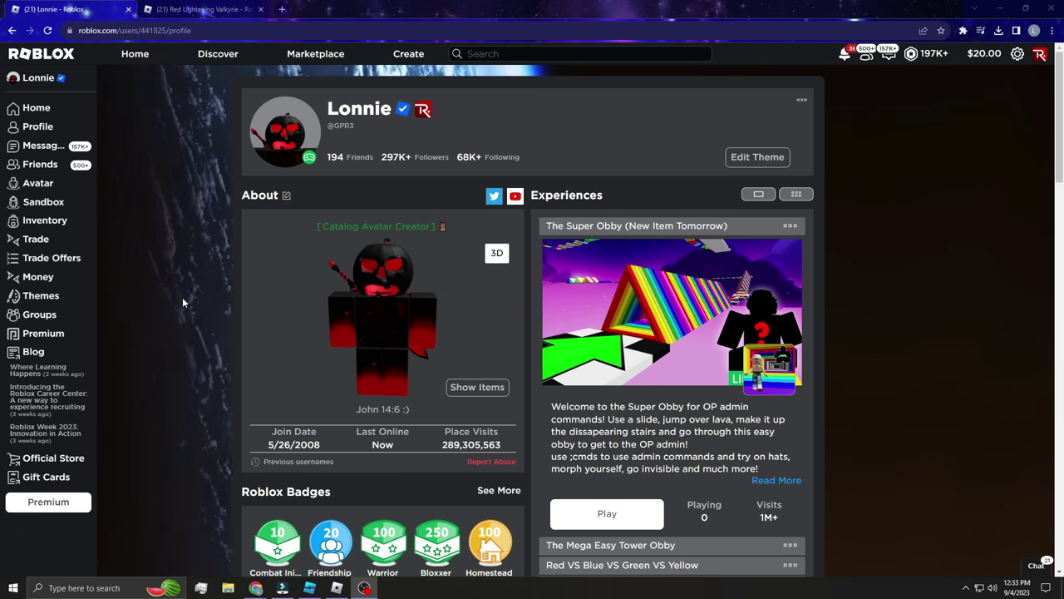
Open the Red Lightening Valkyrie item page and rotate its 3D hat preview
left_click(200, 9)
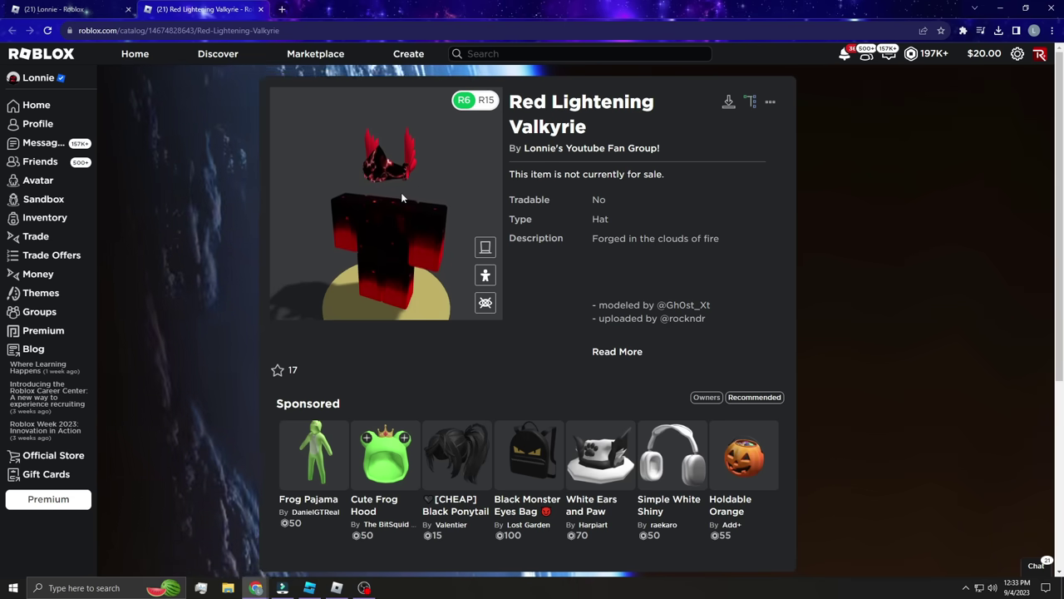
mouse_move(401, 192)
left_mouse_down()
mouse_move(418, 182)
mouse_move(327, 171)
mouse_move(478, 162)
mouse_move(395, 169)
mouse_move(691, 316)
left_mouse_up()
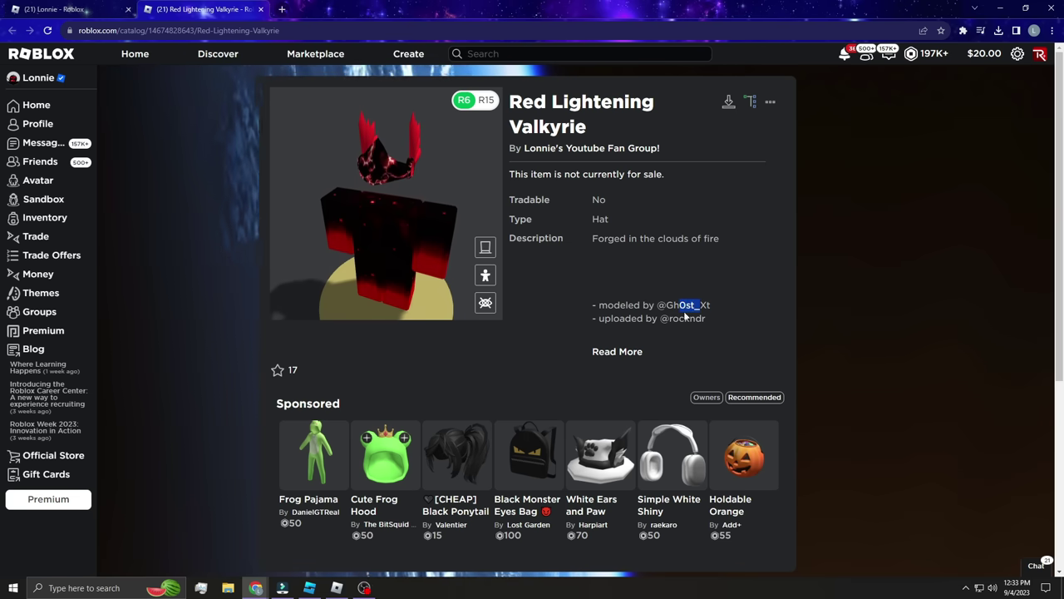
left_click_drag(465, 179, 387, 183)
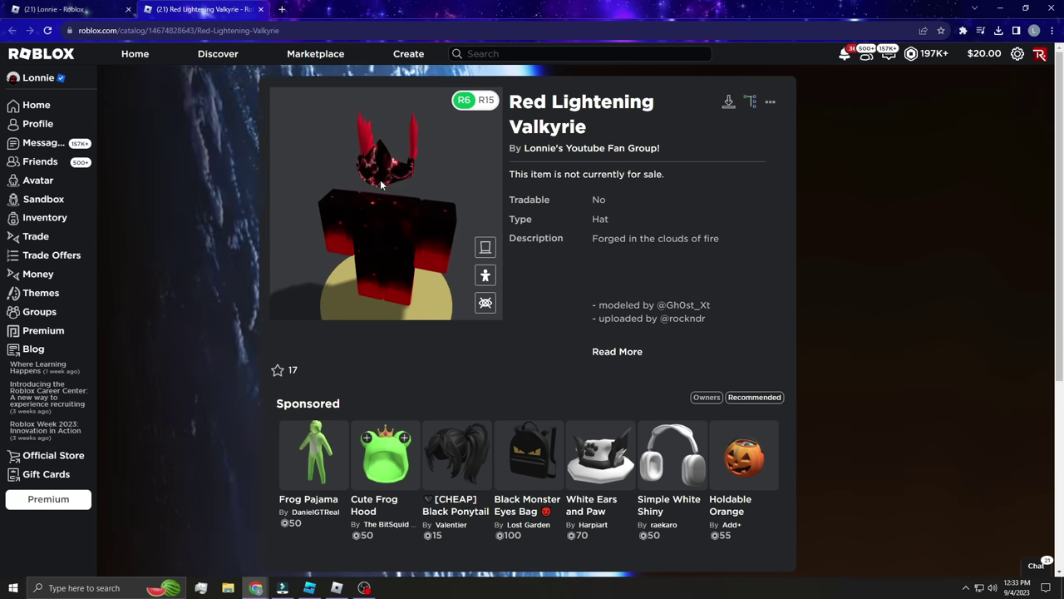
left_click_drag(672, 318, 705, 318)
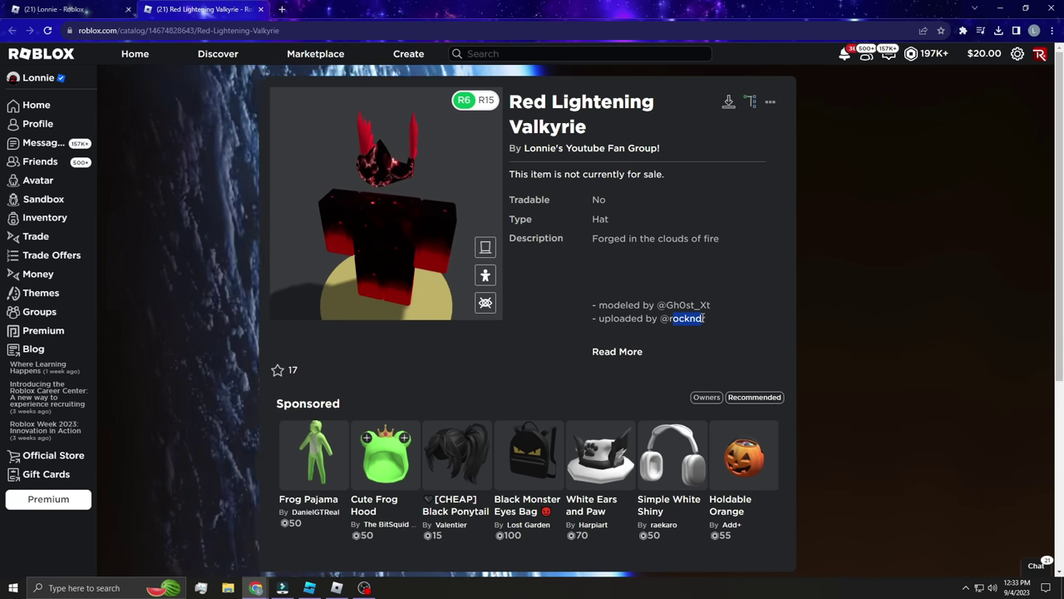
left_click(705, 318)
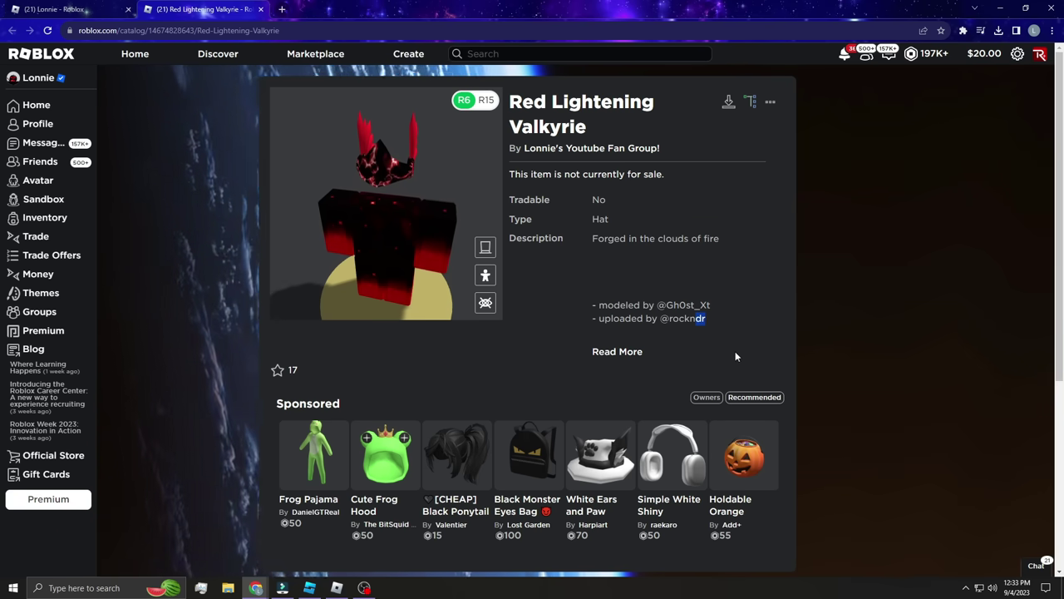
Spin the hat preview to its side and back, then bring up the avatar game
mouse_move(454, 246)
left_mouse_down()
mouse_move(465, 208)
mouse_move(445, 179)
mouse_move(360, 178)
mouse_move(370, 177)
left_mouse_up()
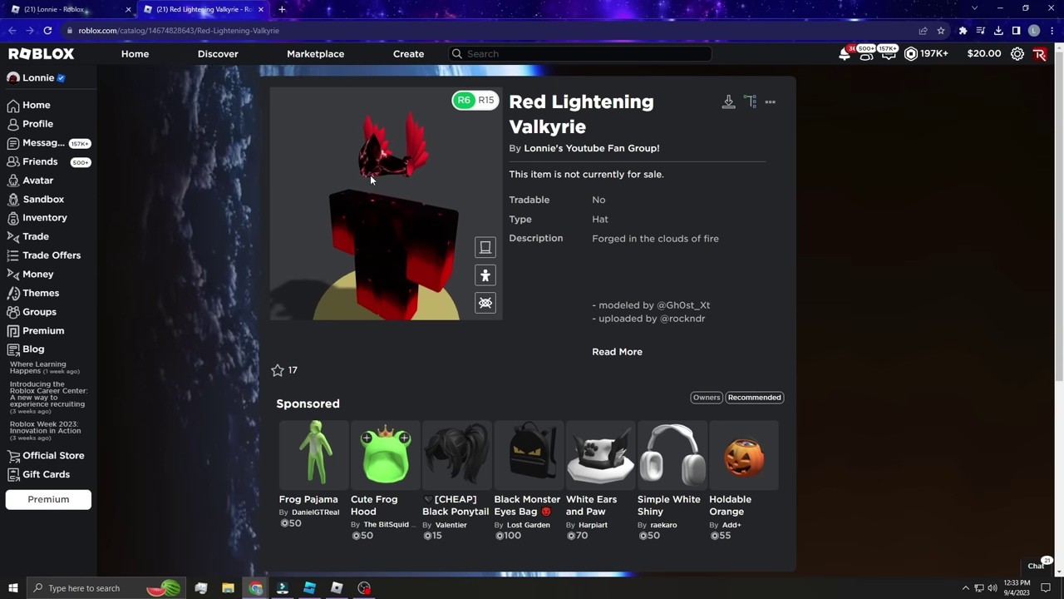
mouse_move(370, 175)
left_mouse_down()
mouse_move(368, 186)
mouse_move(427, 191)
mouse_move(362, 200)
mouse_move(424, 191)
mouse_move(376, 186)
mouse_move(419, 195)
mouse_move(402, 203)
mouse_move(389, 183)
mouse_move(433, 185)
mouse_move(421, 194)
mouse_move(387, 183)
mouse_move(439, 188)
mouse_move(433, 179)
mouse_move(361, 174)
mouse_move(452, 181)
mouse_move(377, 182)
mouse_move(429, 176)
left_mouse_up()
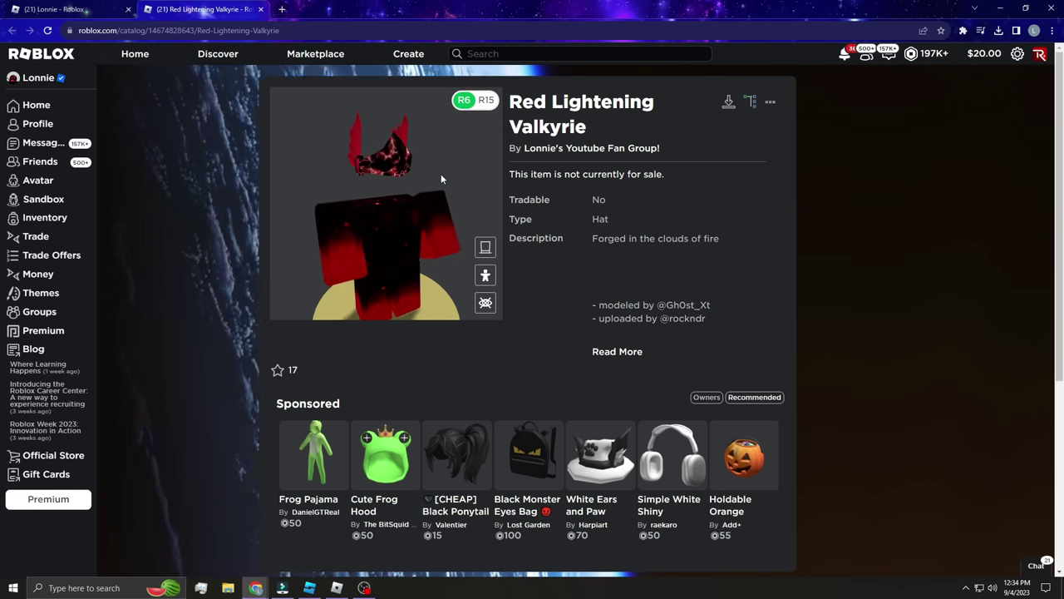
mouse_move(441, 174)
left_mouse_down()
mouse_move(384, 188)
mouse_move(435, 198)
mouse_move(414, 191)
left_mouse_up()
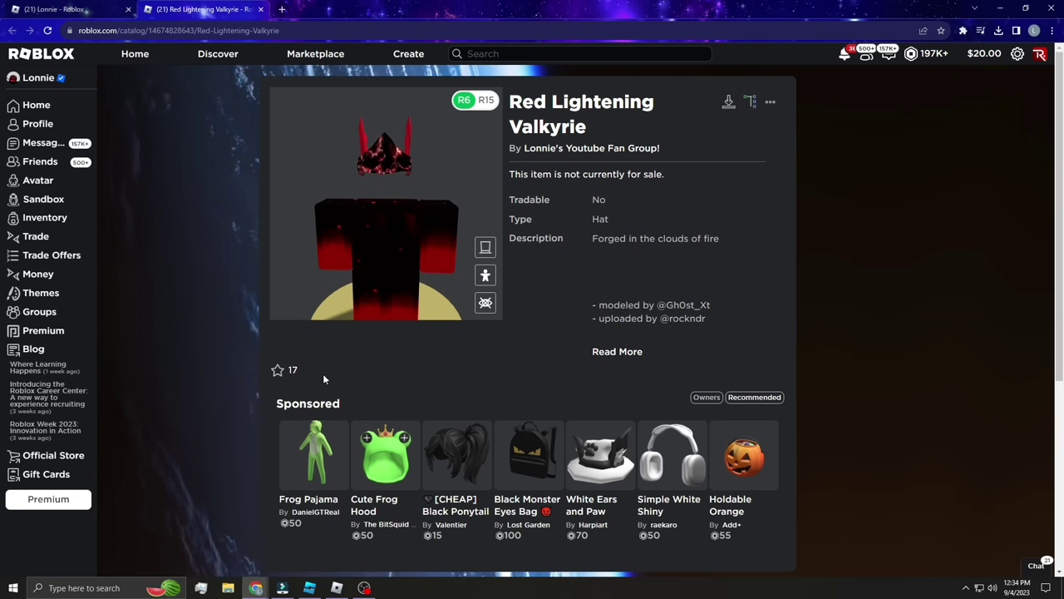
key("alt+Tab")
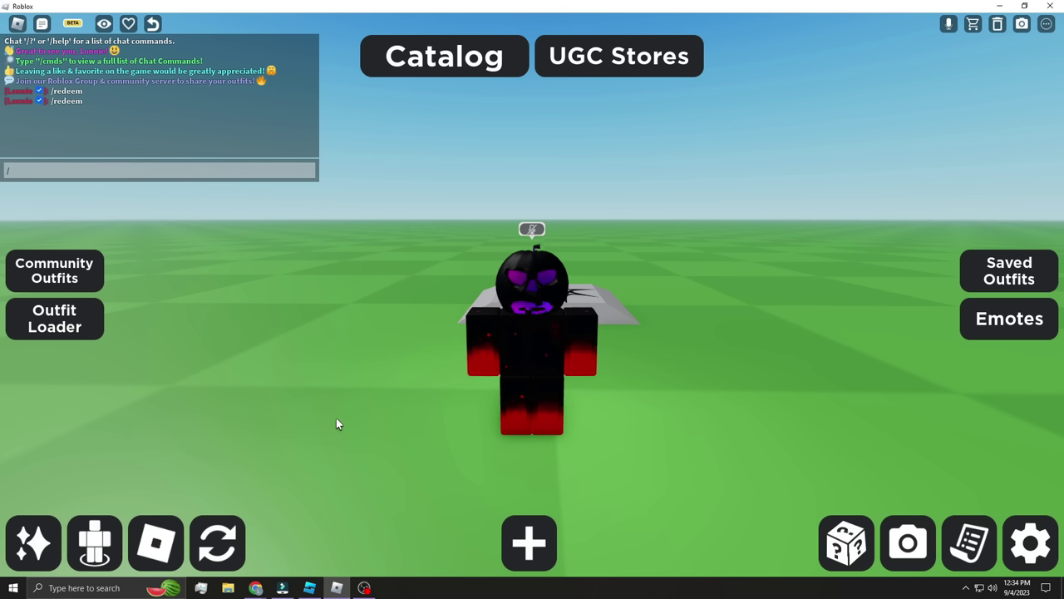
type("deem")
key("Return")
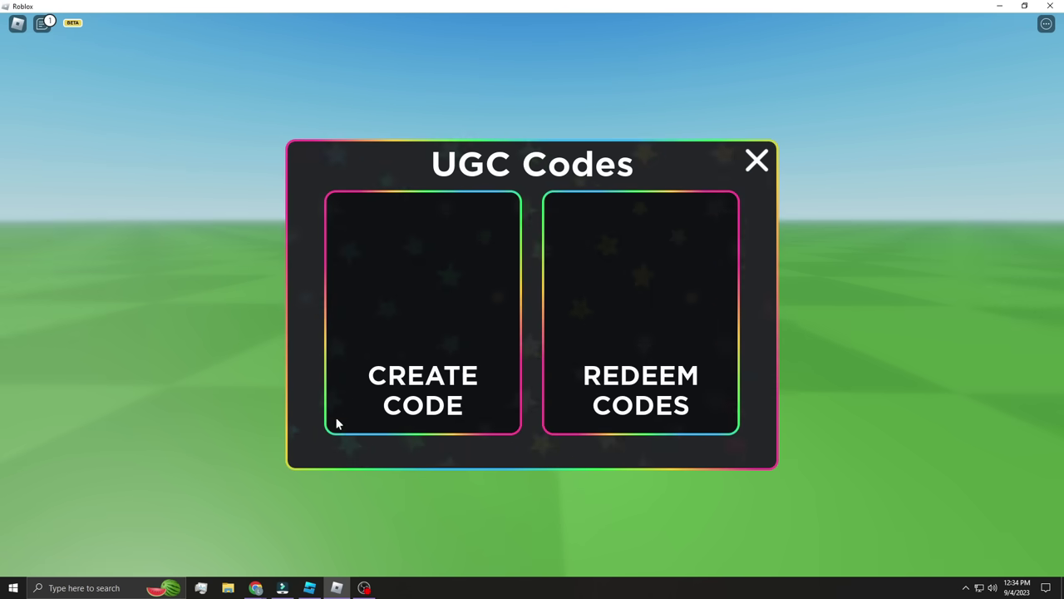
left_click(447, 313)
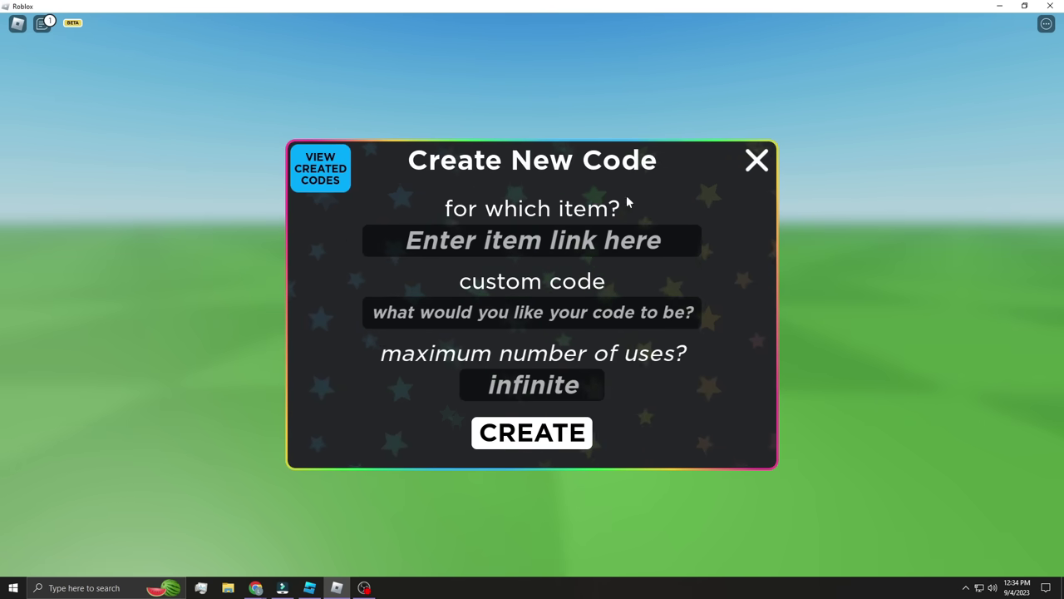
left_click(563, 233)
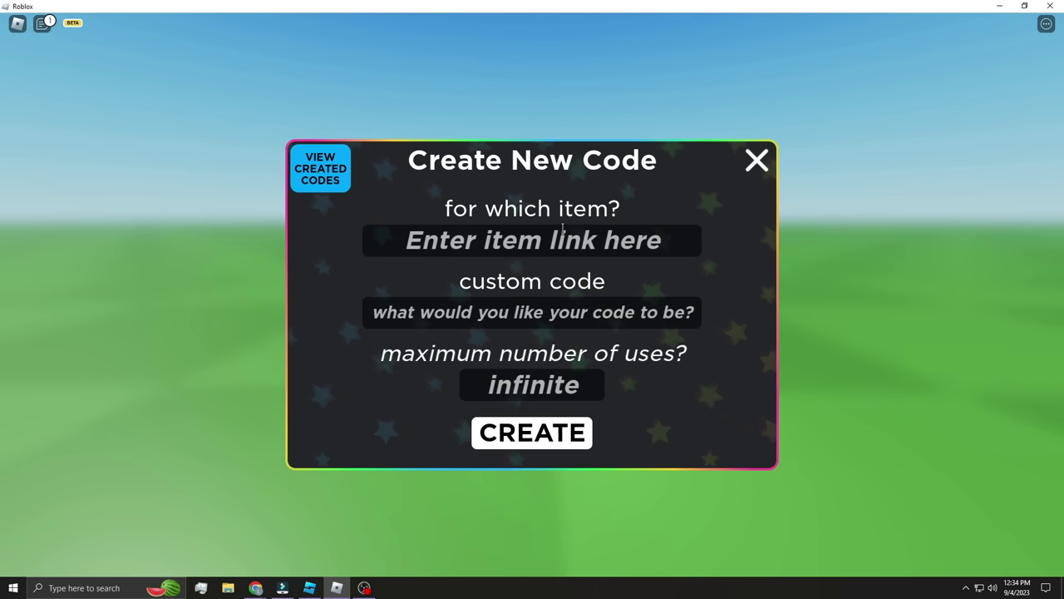
left_click(536, 324)
type("lonnie")
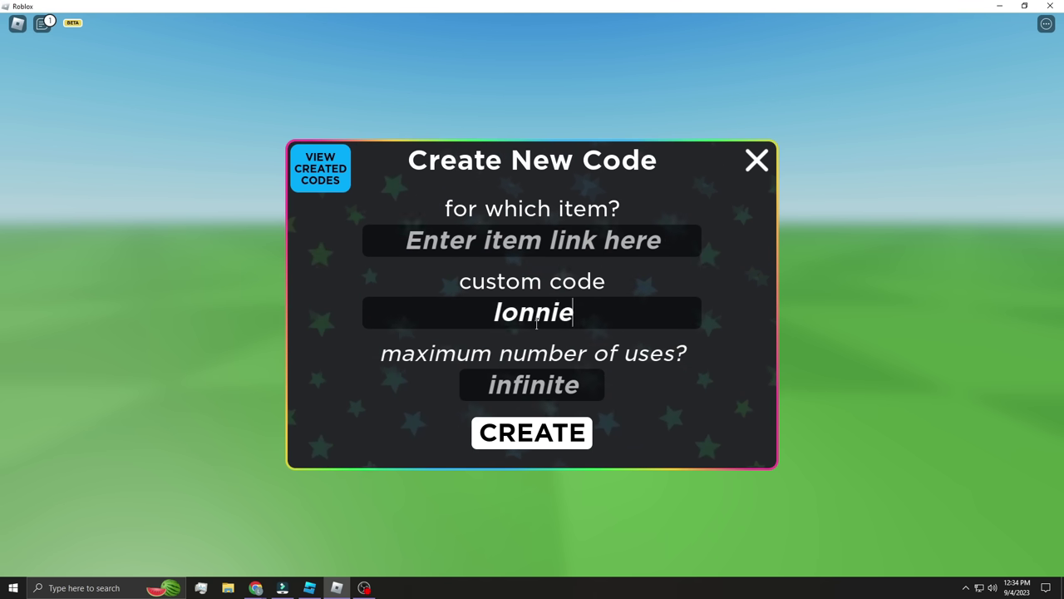
key("BackSpace")
key("BackSpace")
key("BackSpace")
type("red val")
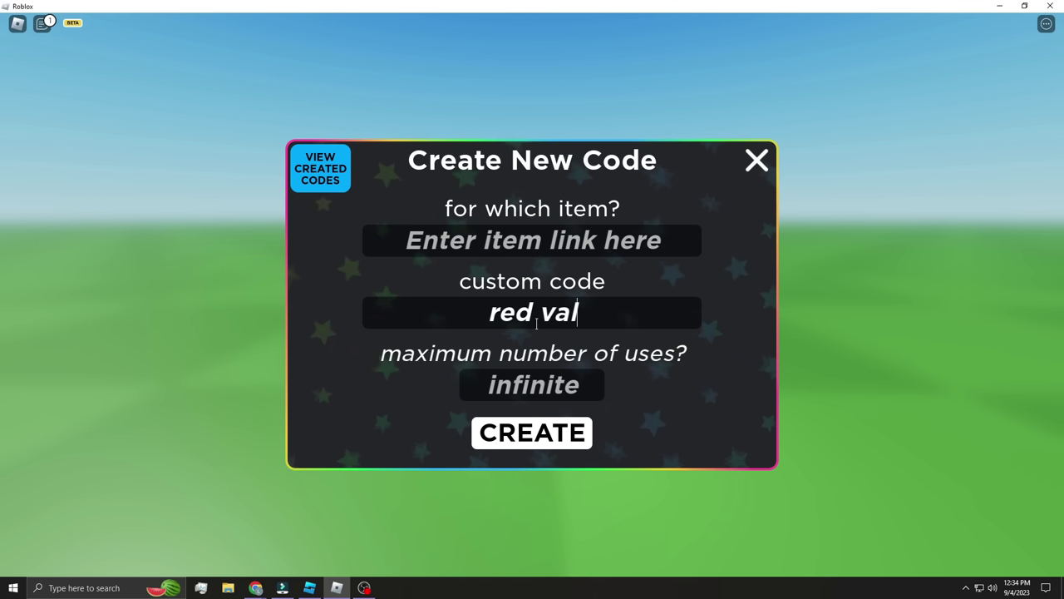
key("BackSpace")
key("BackSpace")
key("BackSpace")
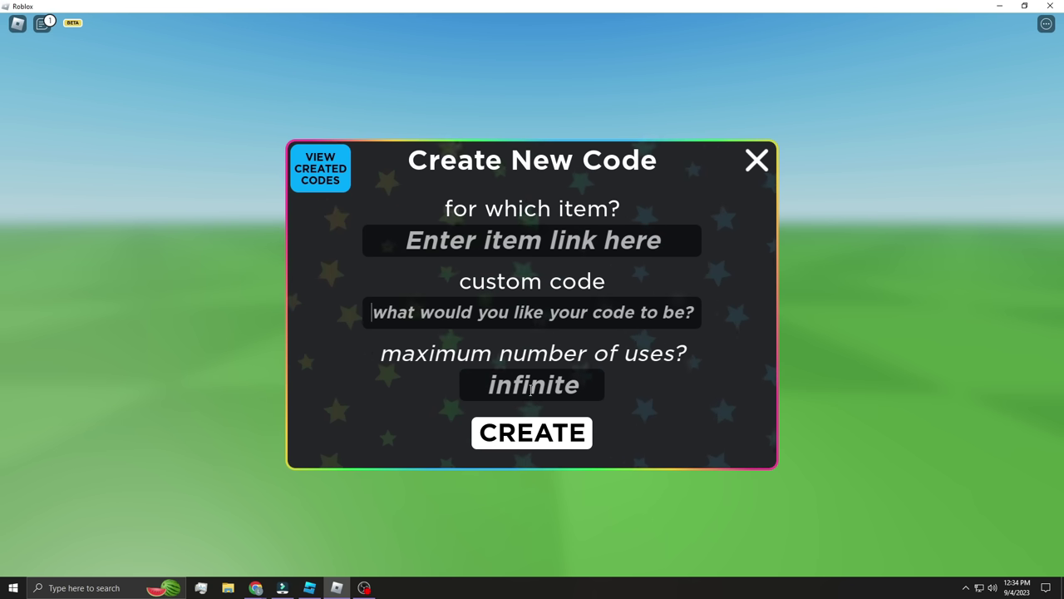
left_click(531, 390)
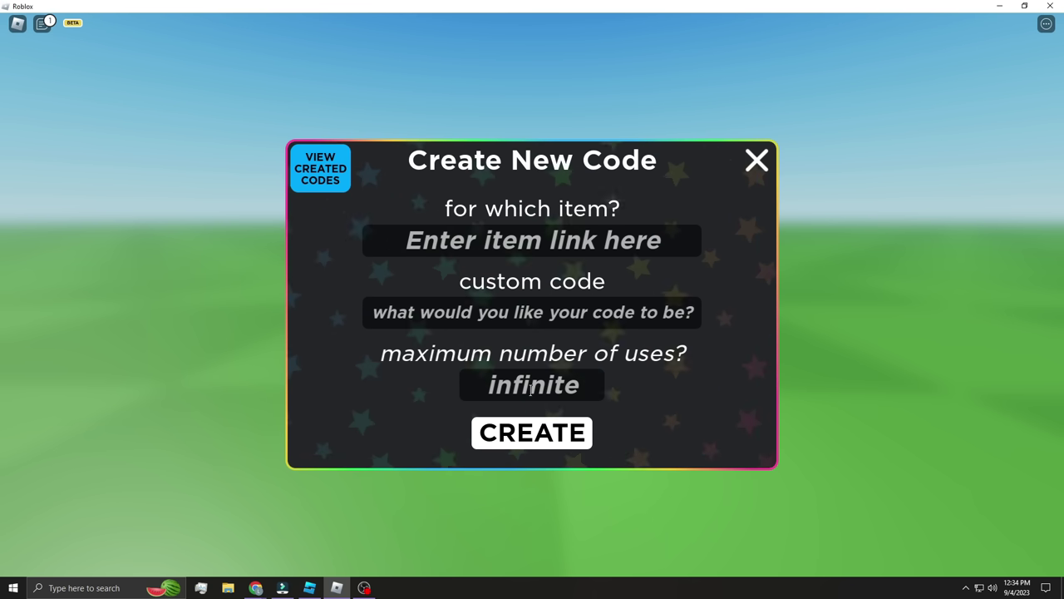
type("100")
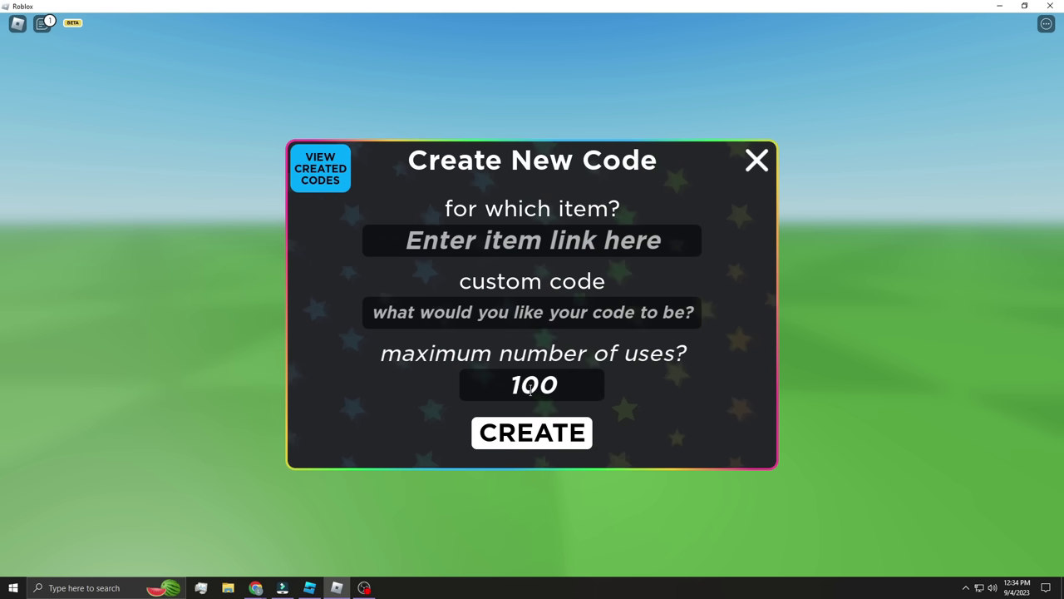
left_click(754, 160)
left_click(760, 160)
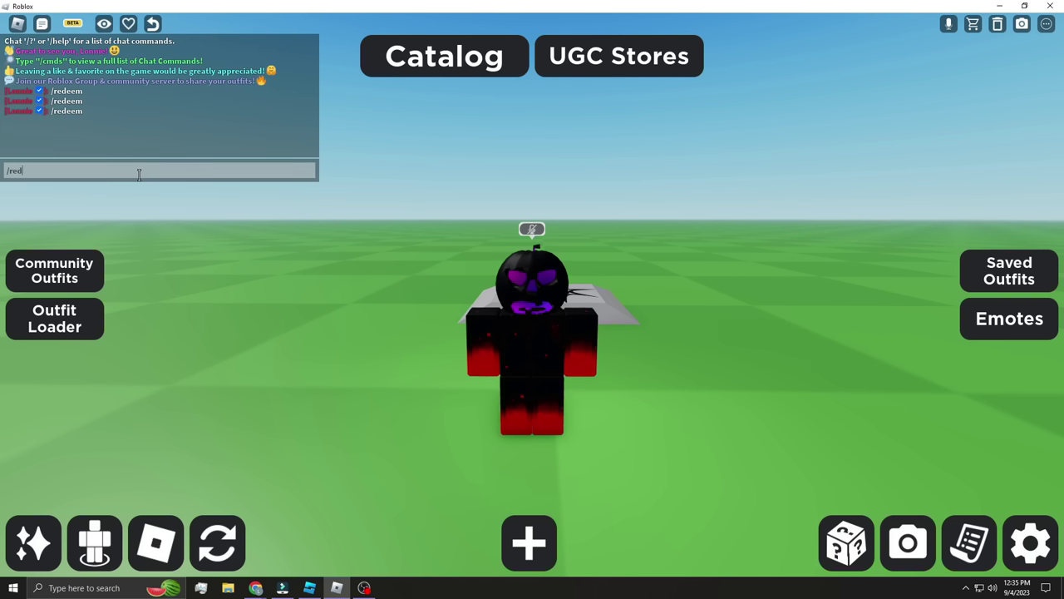
type("eem")
key("Return")
left_click(723, 316)
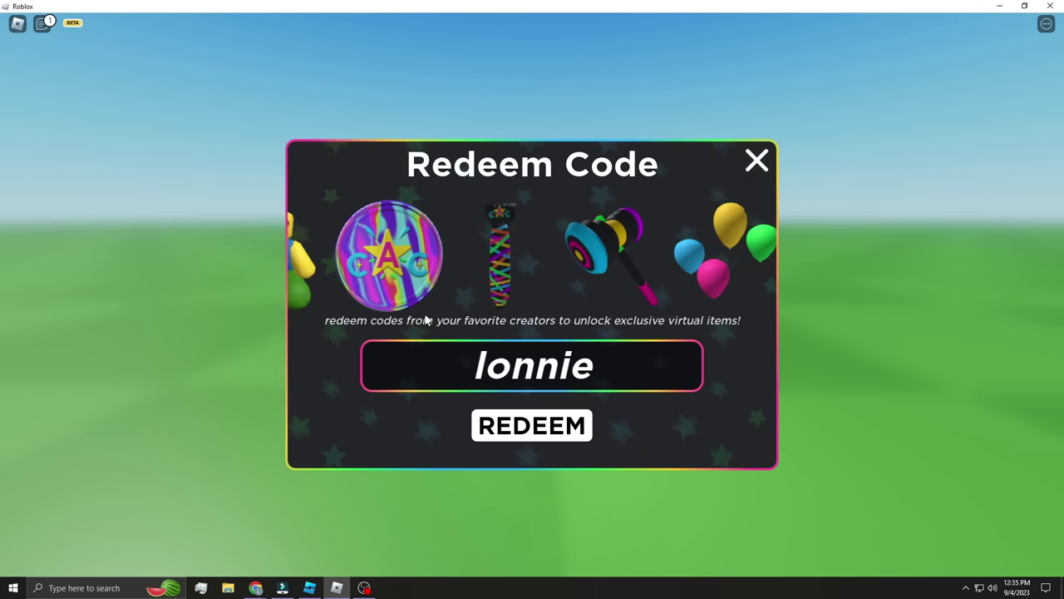
left_click(553, 426)
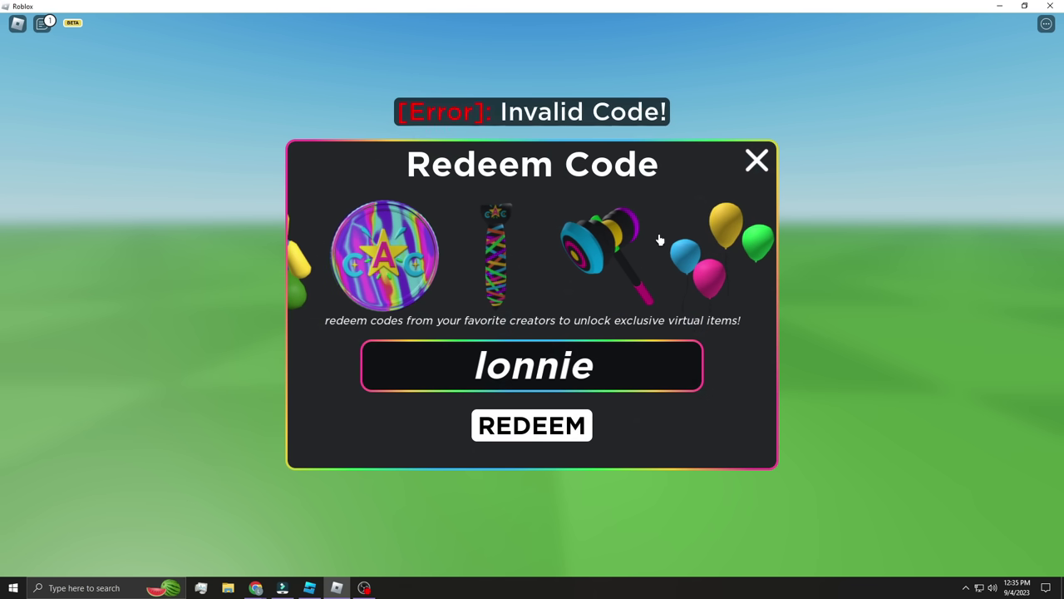
left_click(755, 164)
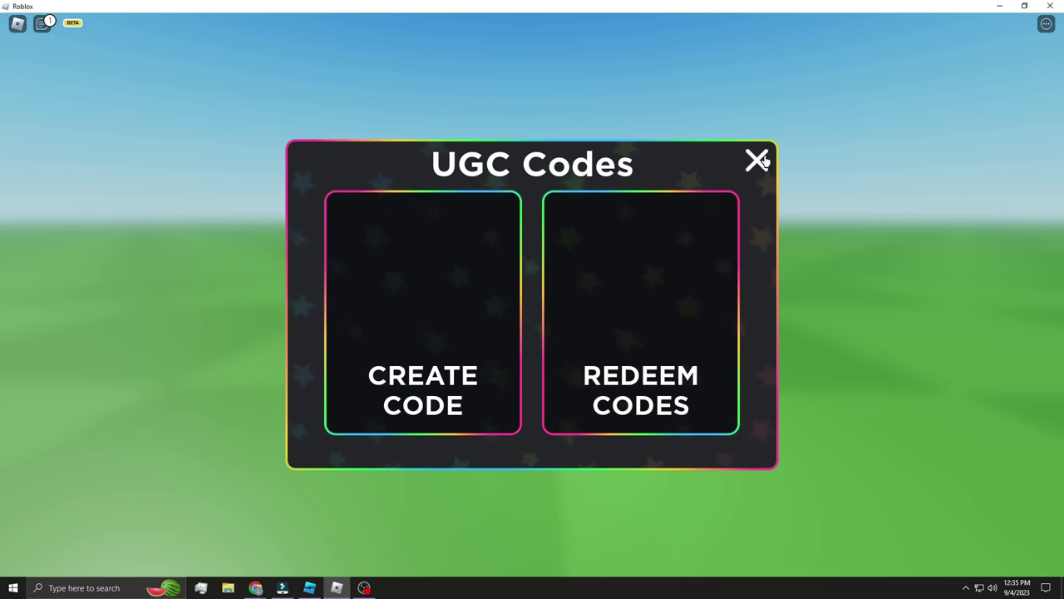
left_click(757, 161)
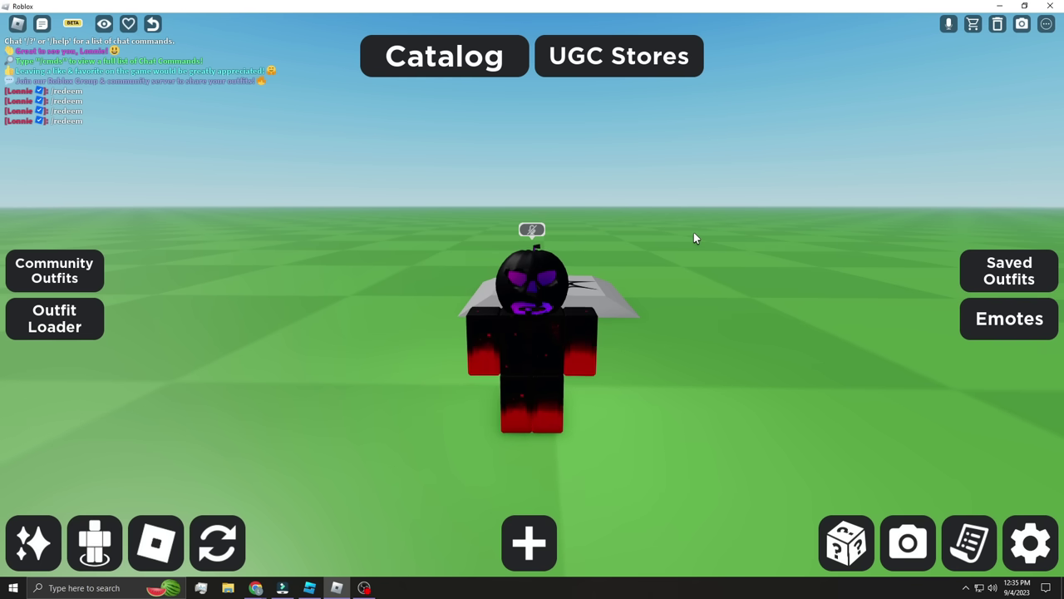
left_click_drag(659, 283, 634, 314)
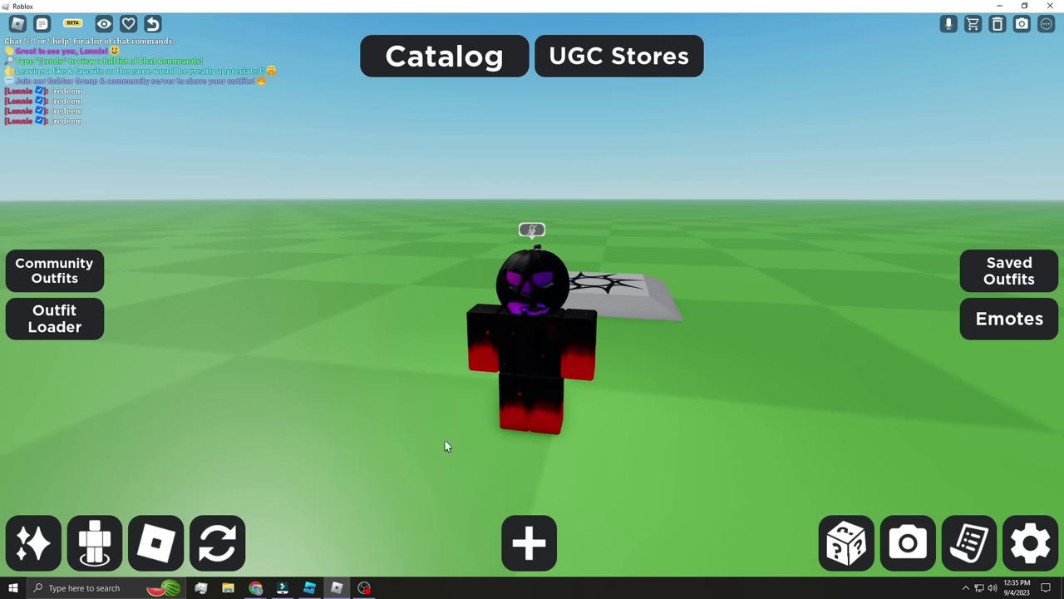
Switch to Roblox Studio and zoom the camera on the hat row
left_click(309, 587)
scroll(560, 413, "up", 8)
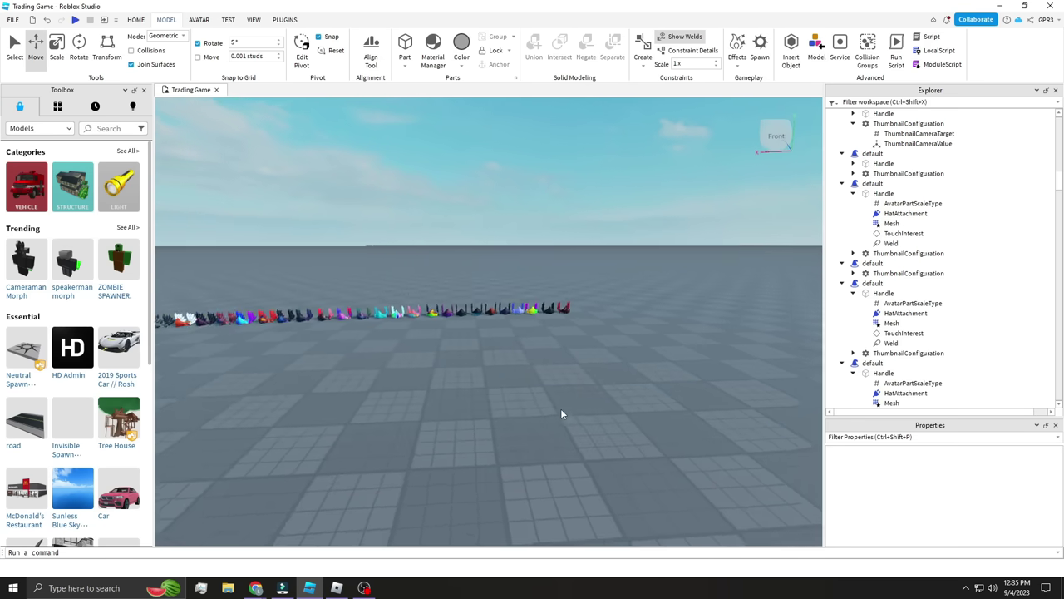
scroll(562, 413, "up", 4)
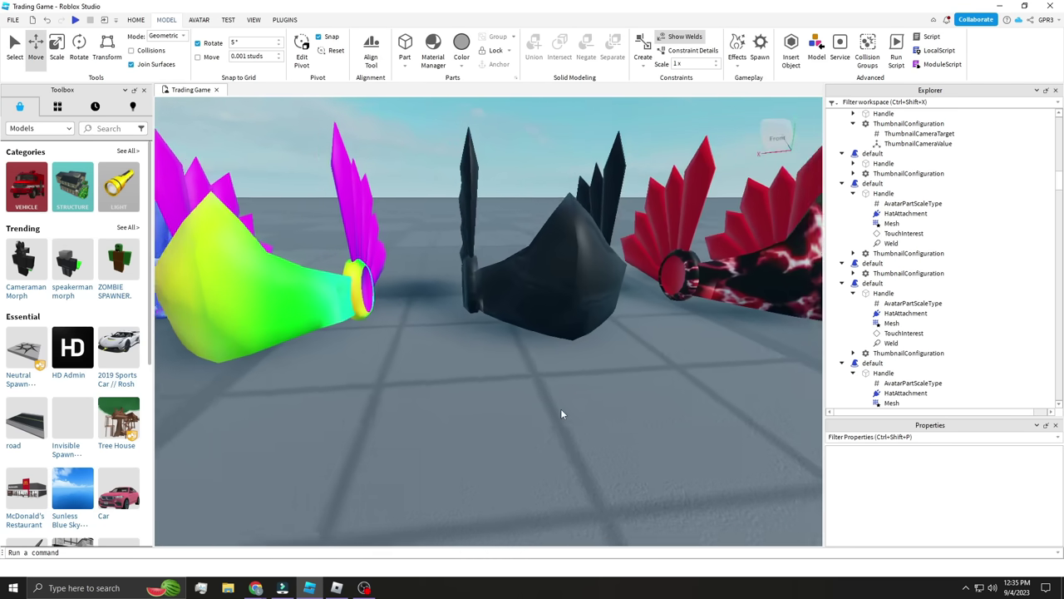
scroll(563, 409, "down", 5)
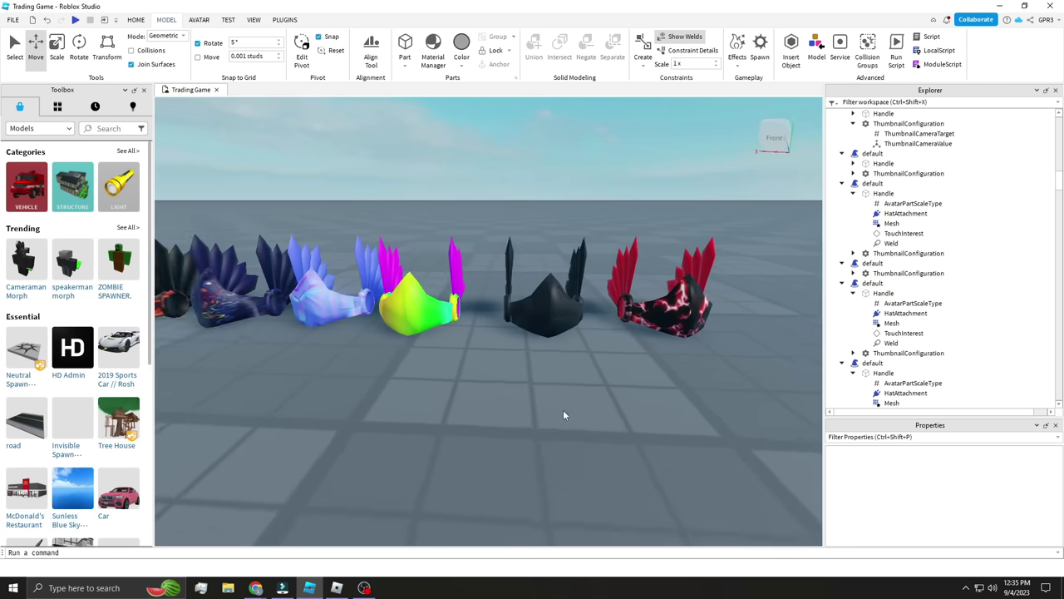
scroll(563, 409, "up", 4)
Fly along the row past the dark, red and blue hats to the multicolour hat
key("a")
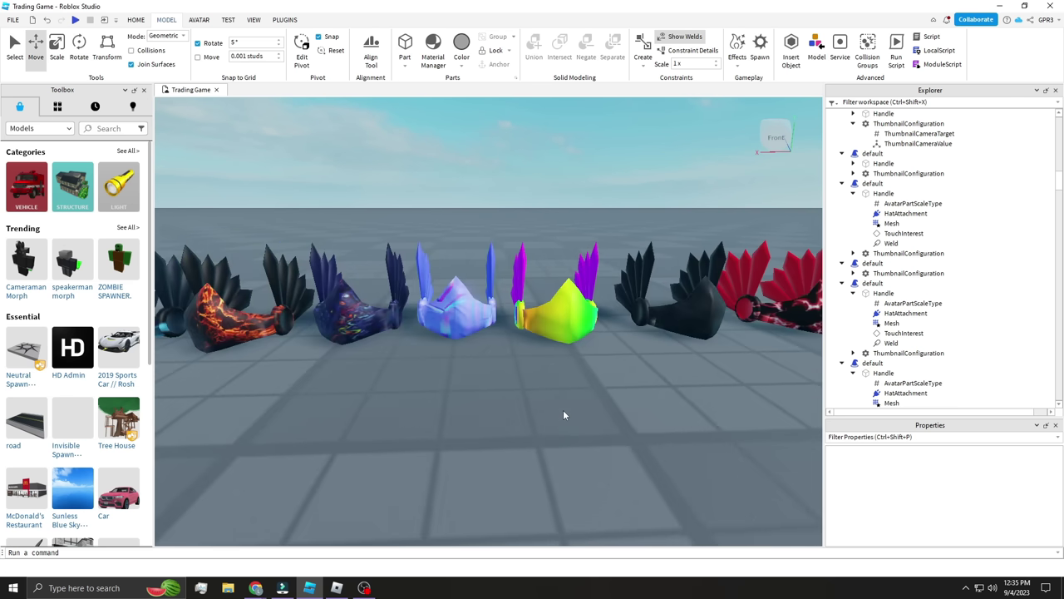
key("d")
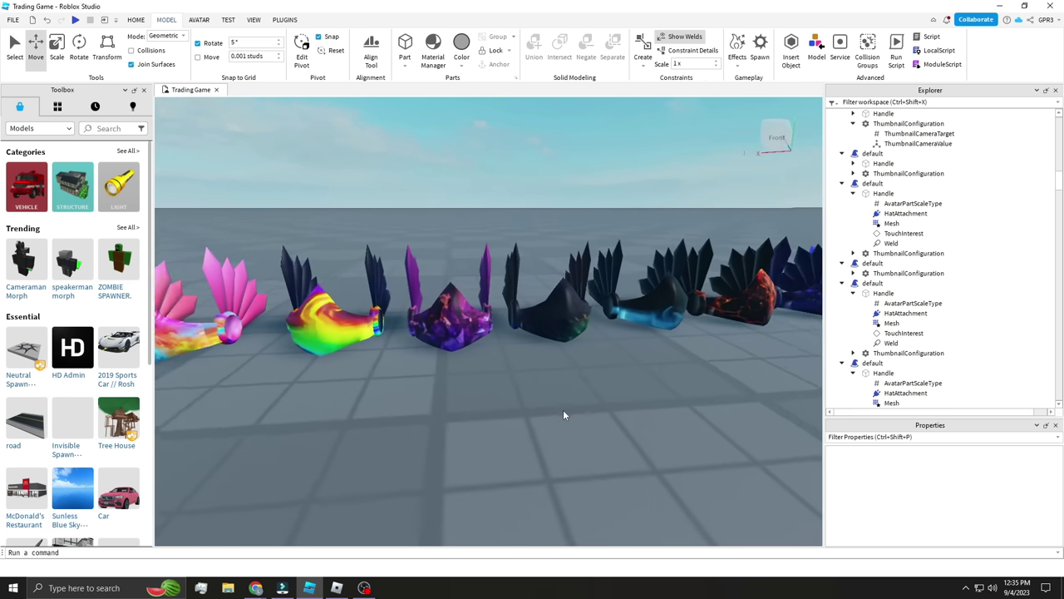
key("d")
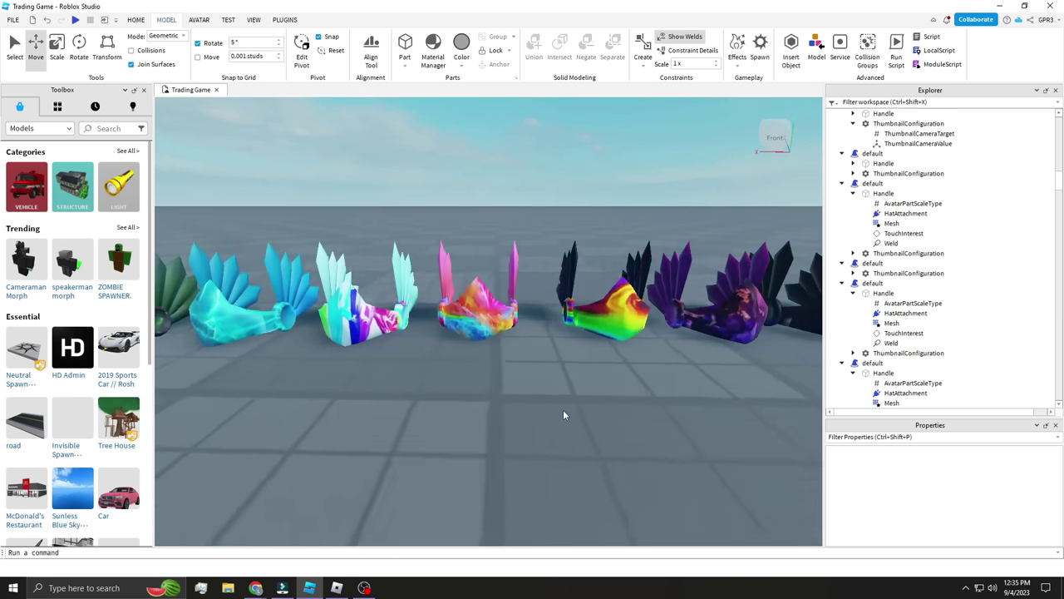
key("d")
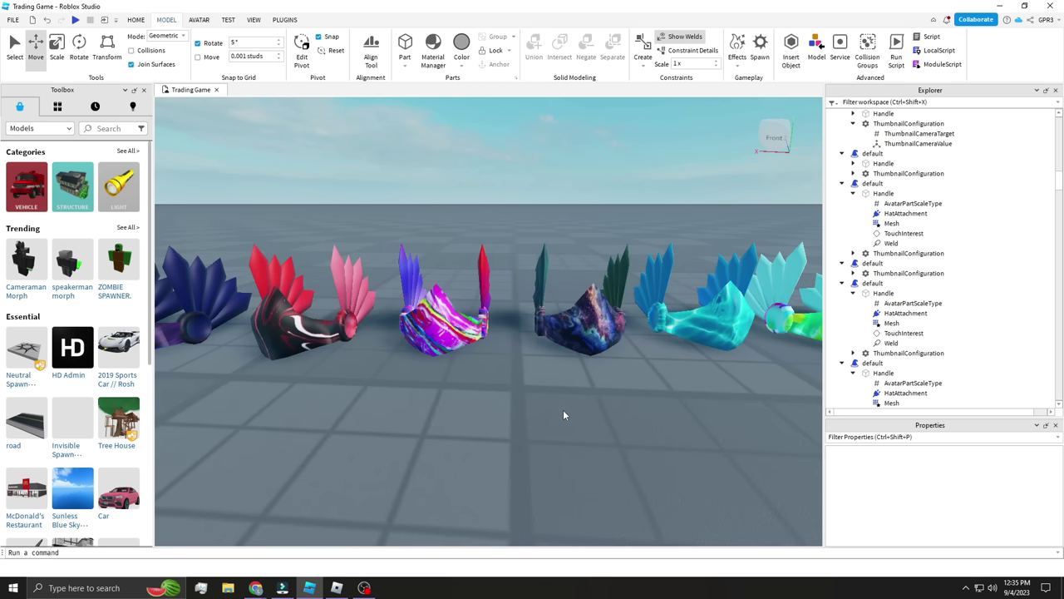
key("a")
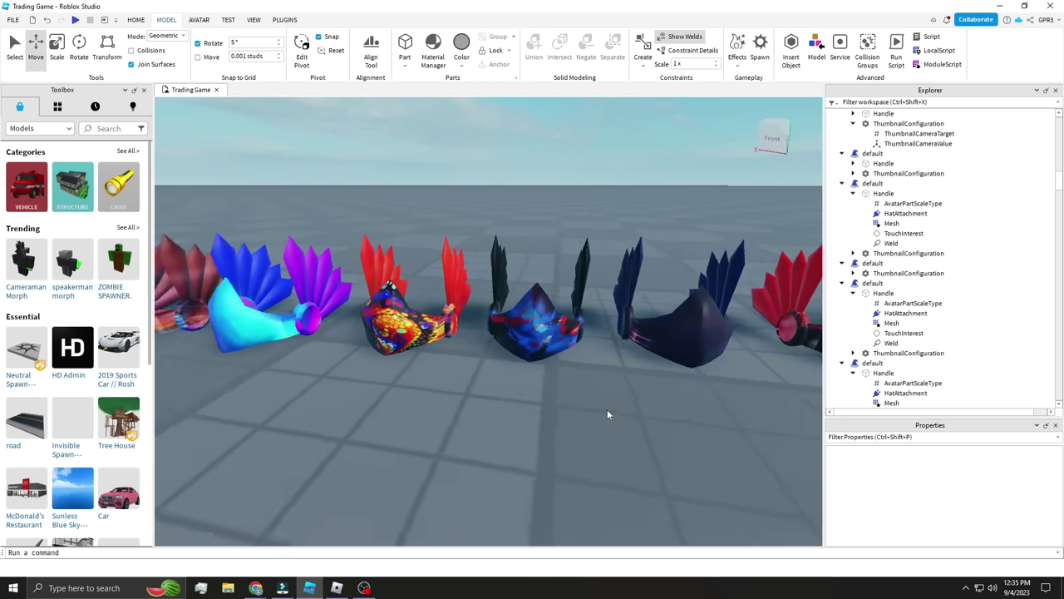
key("a")
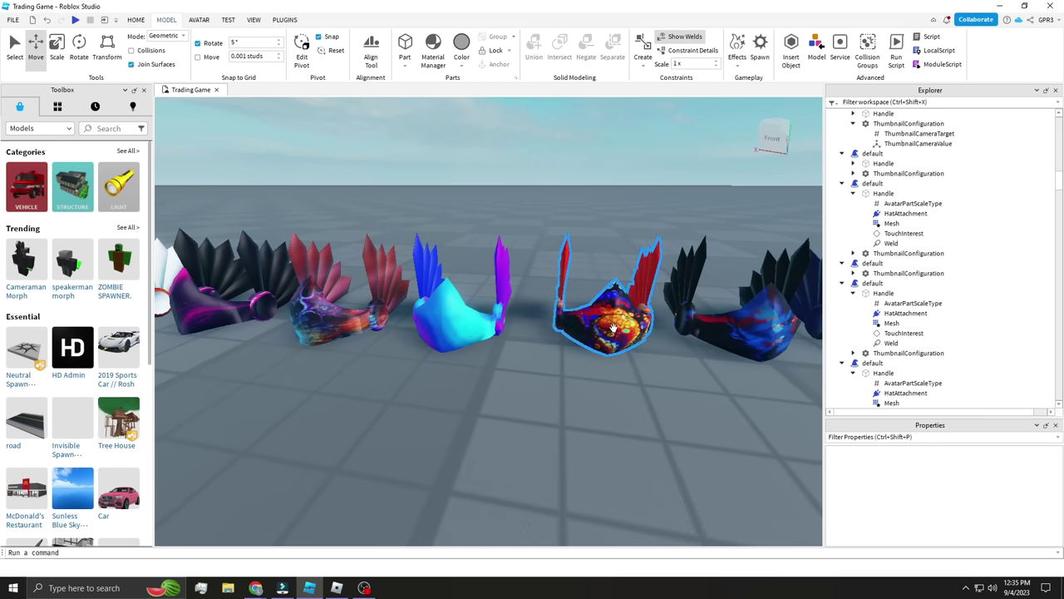
key("w")
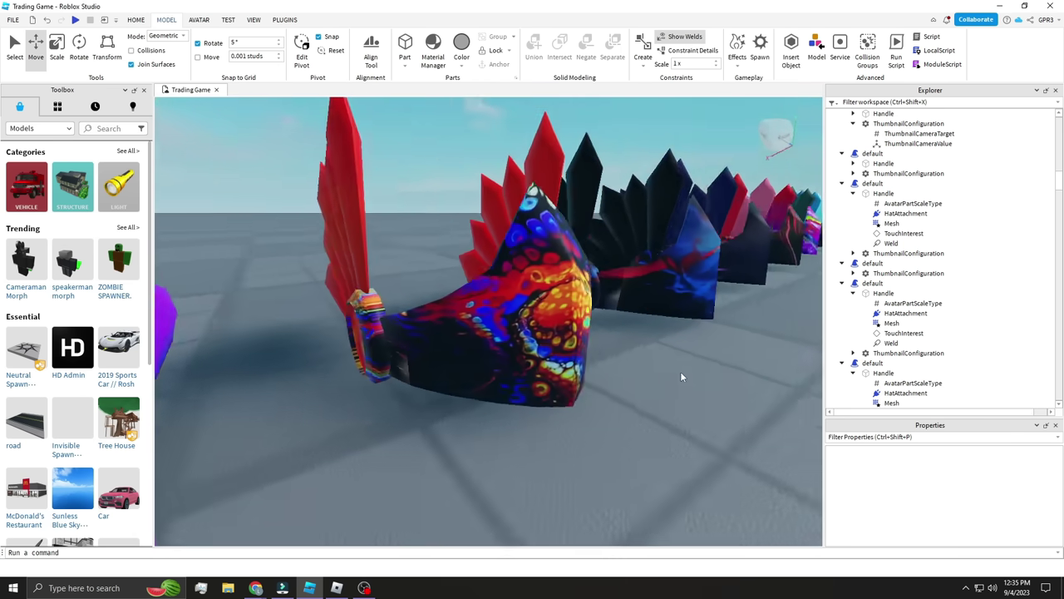
key("s")
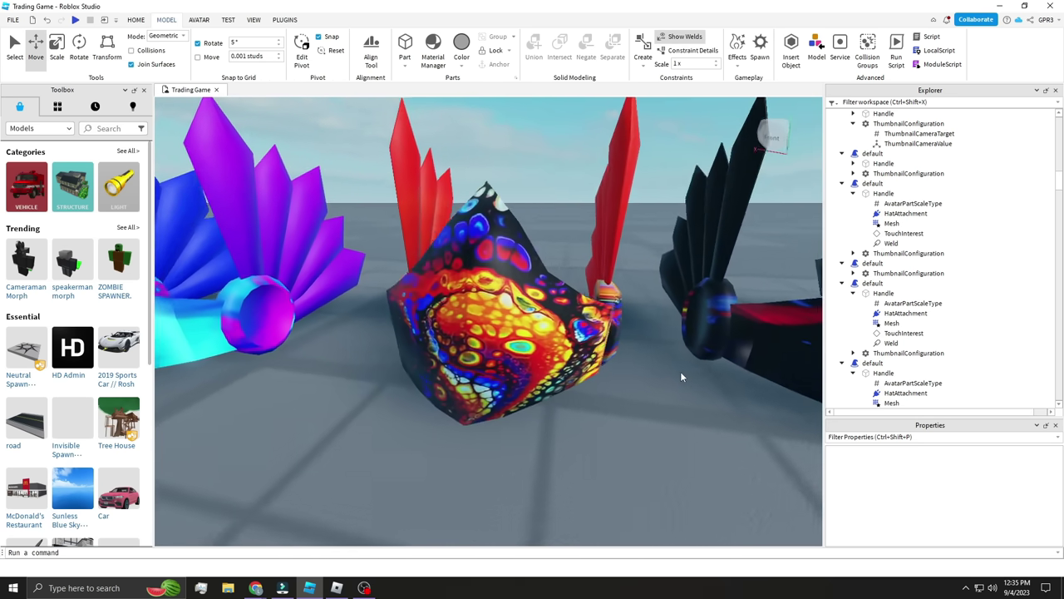
key("s")
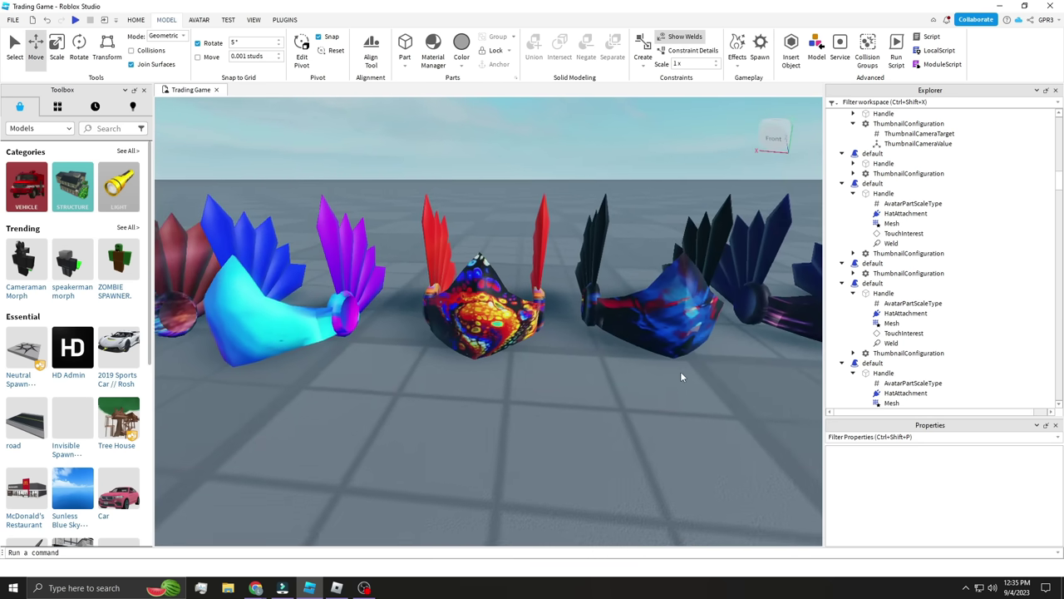
key("w")
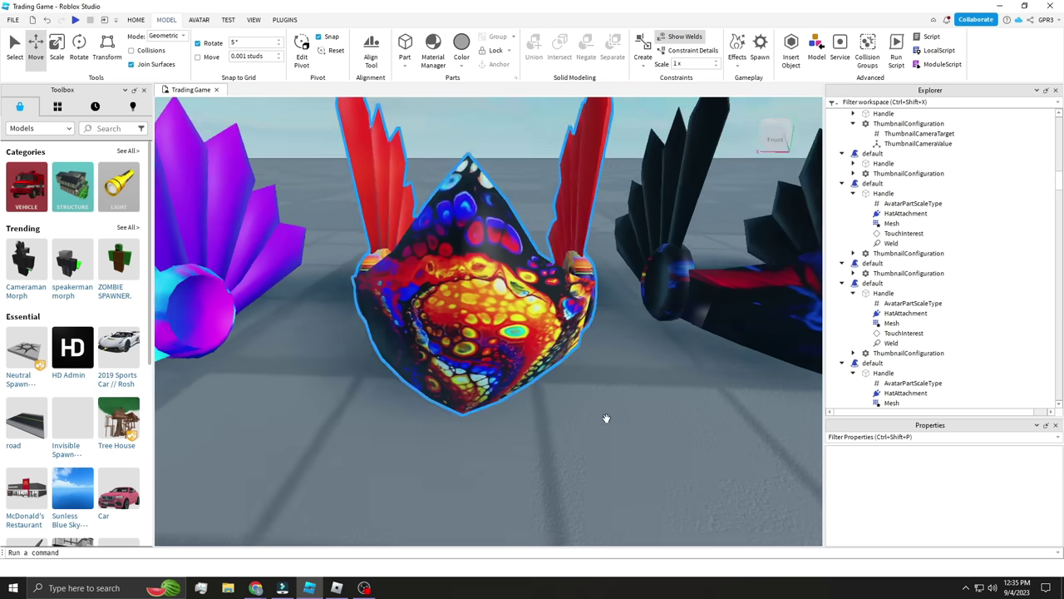
key("s")
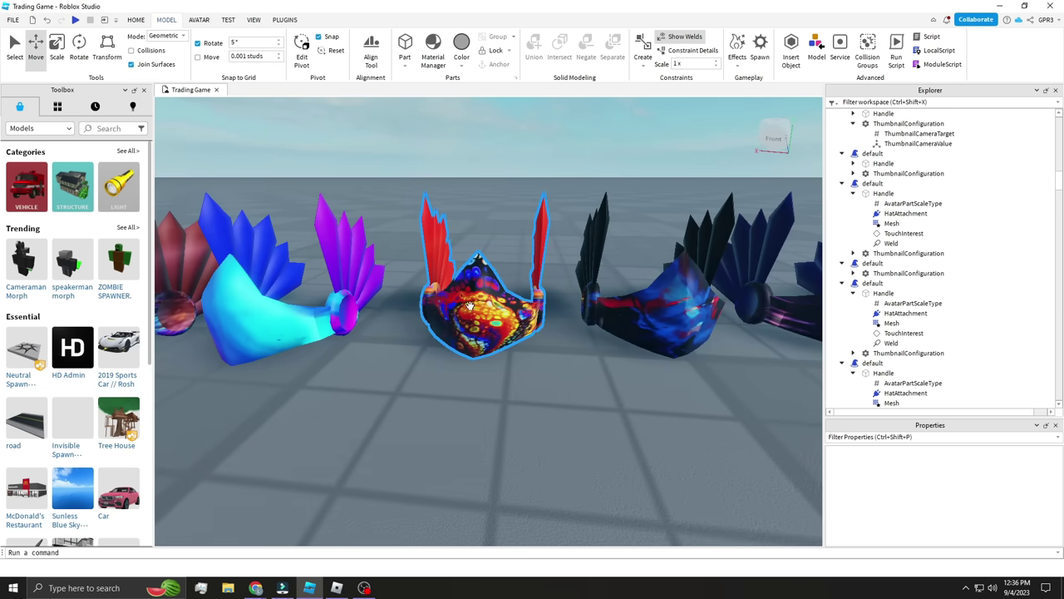
Move across the purple, cyan and blue-purple hats, then circle the black hat
key("a")
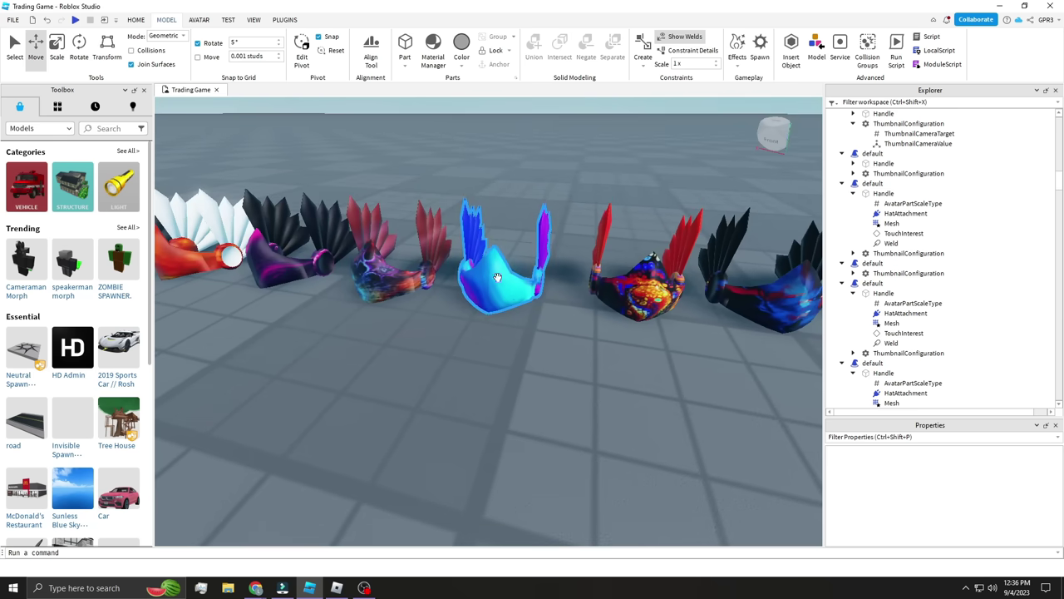
key("a")
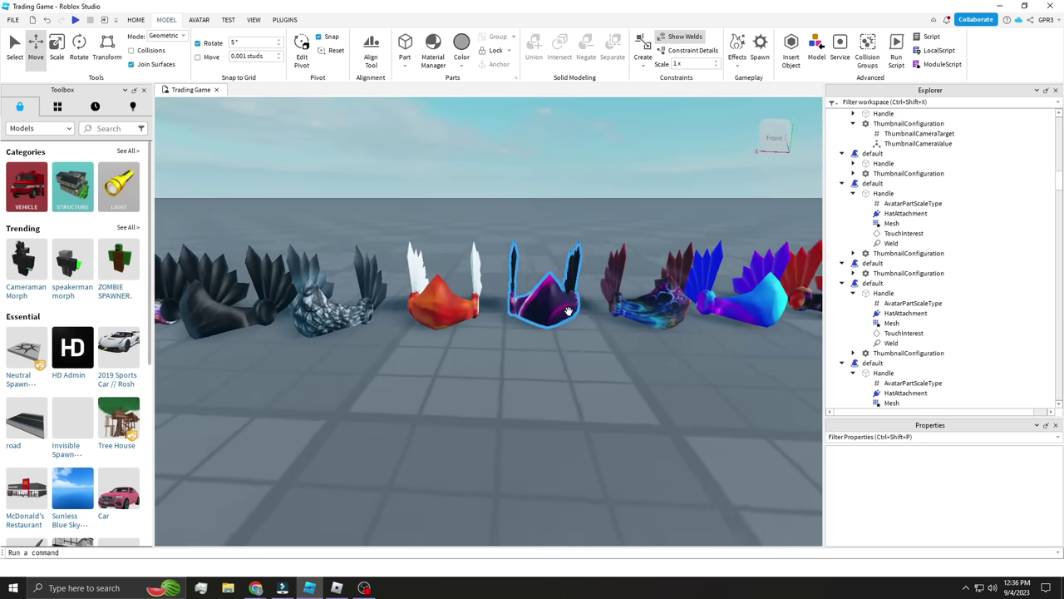
key("a")
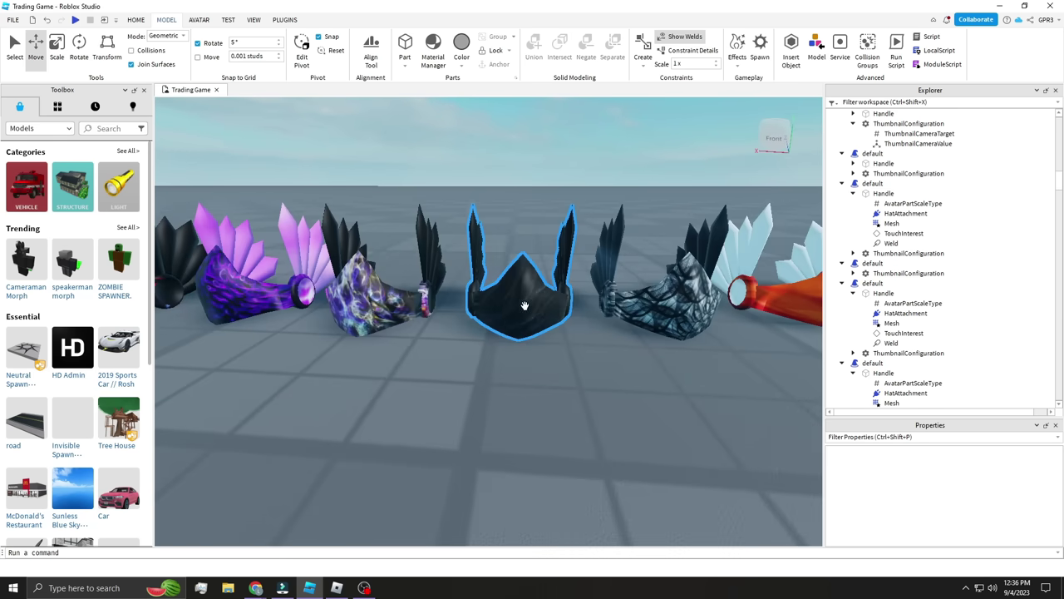
key("d")
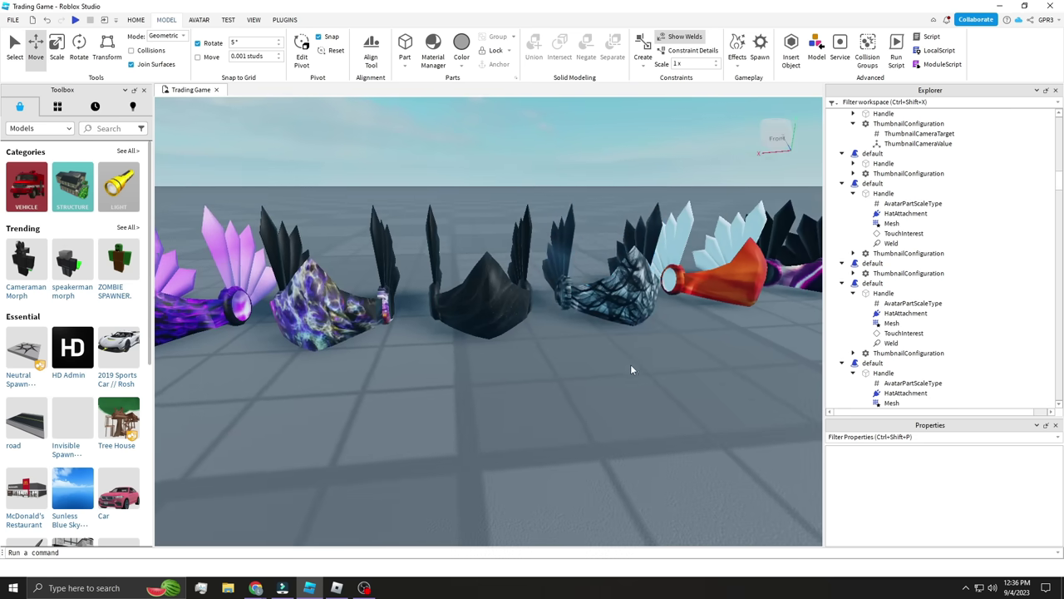
key("a")
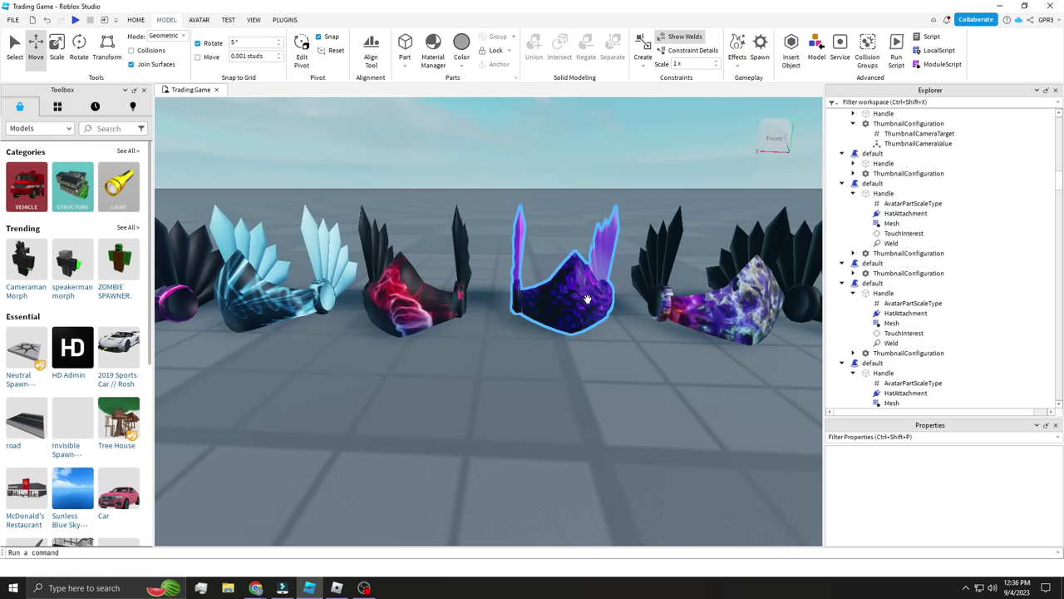
key("a")
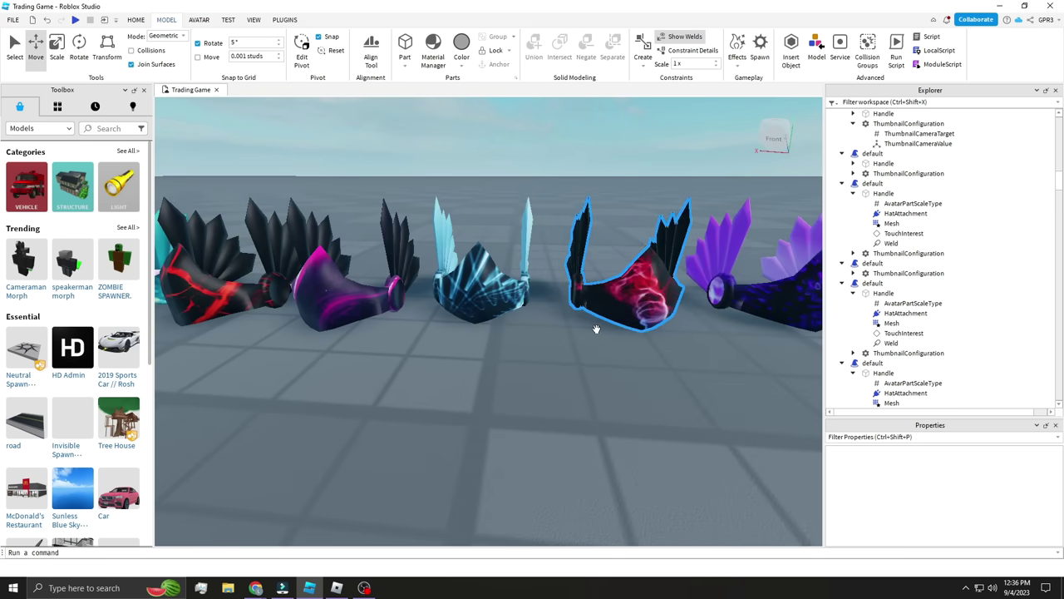
key("a")
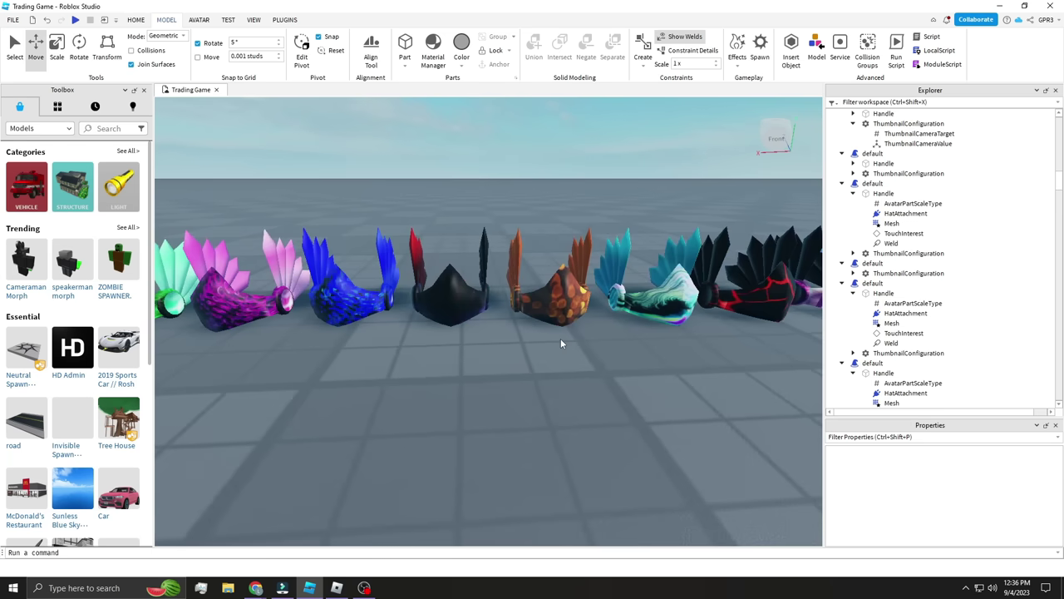
key("w")
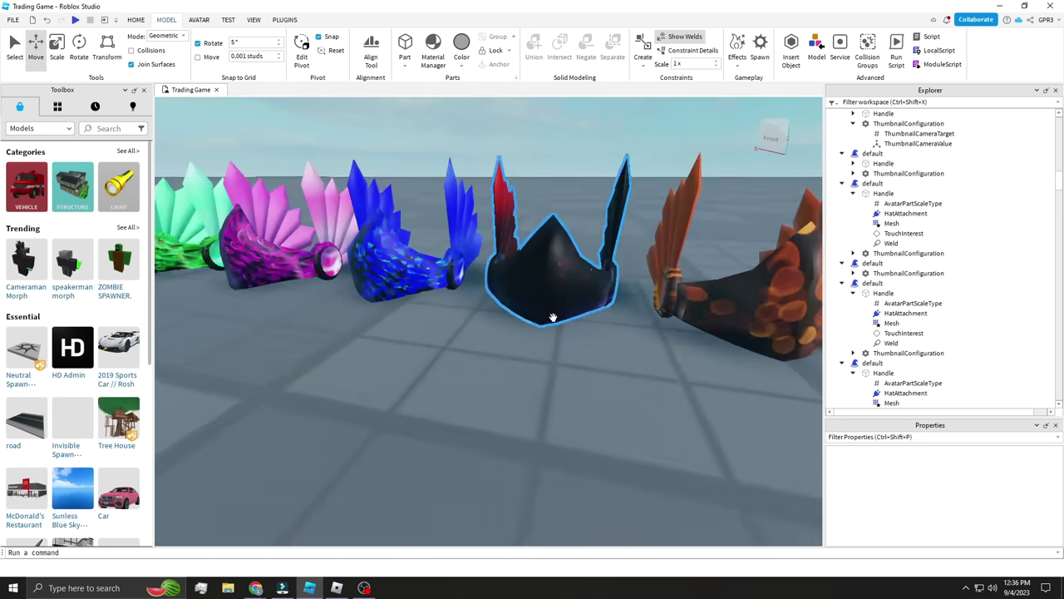
key("e")
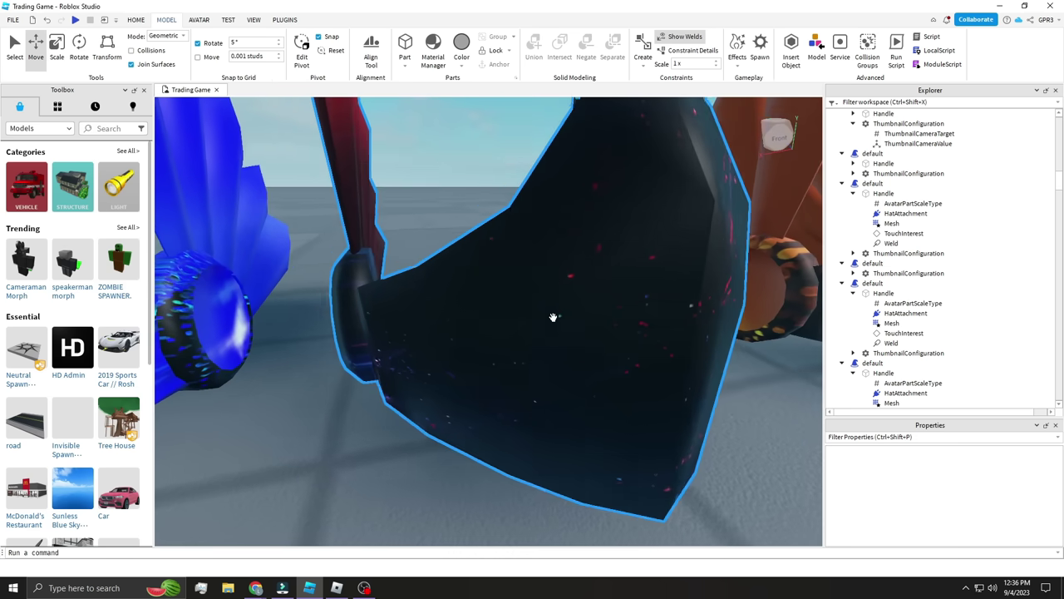
key("s")
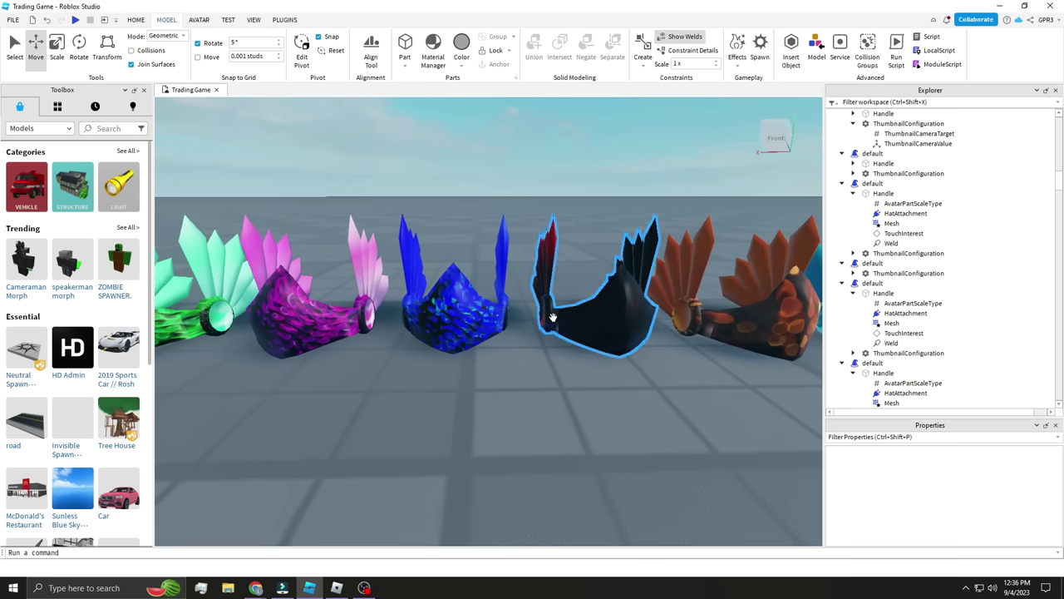
Focus the camera on the white-winged black hat and orbit to its front view
key("a")
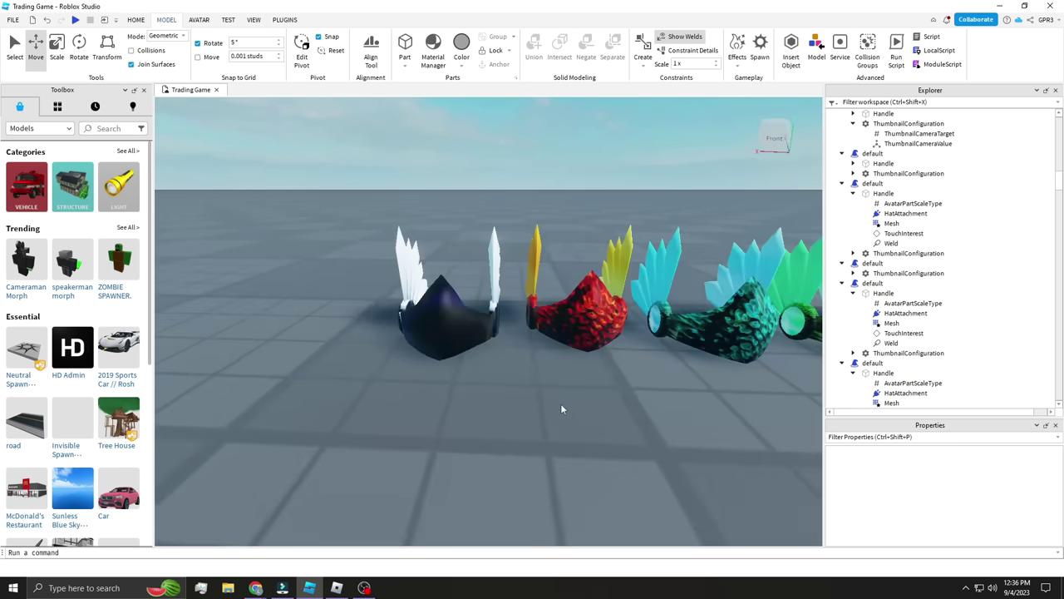
key("w")
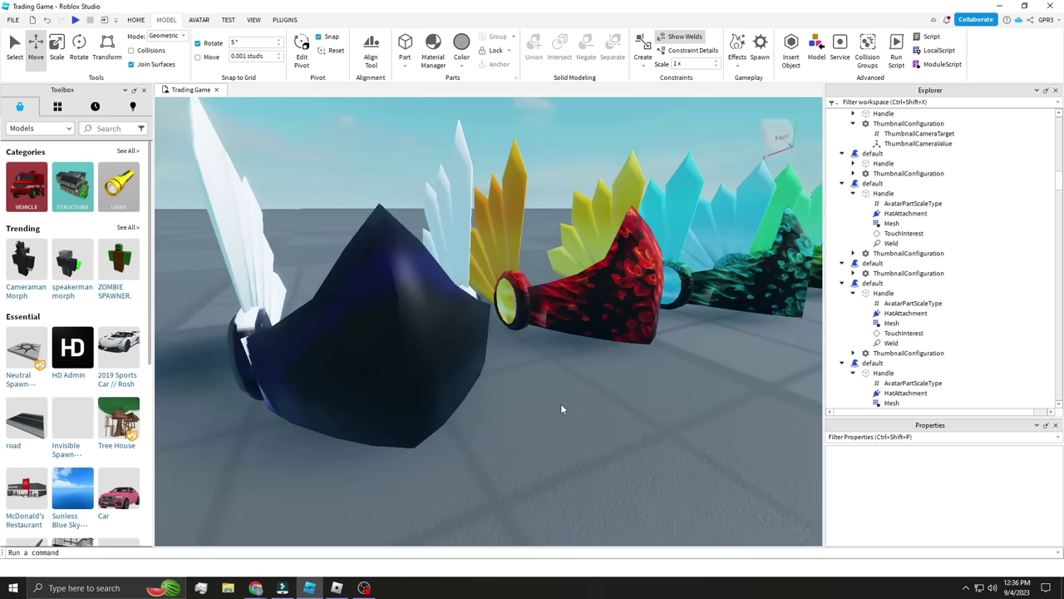
key("f")
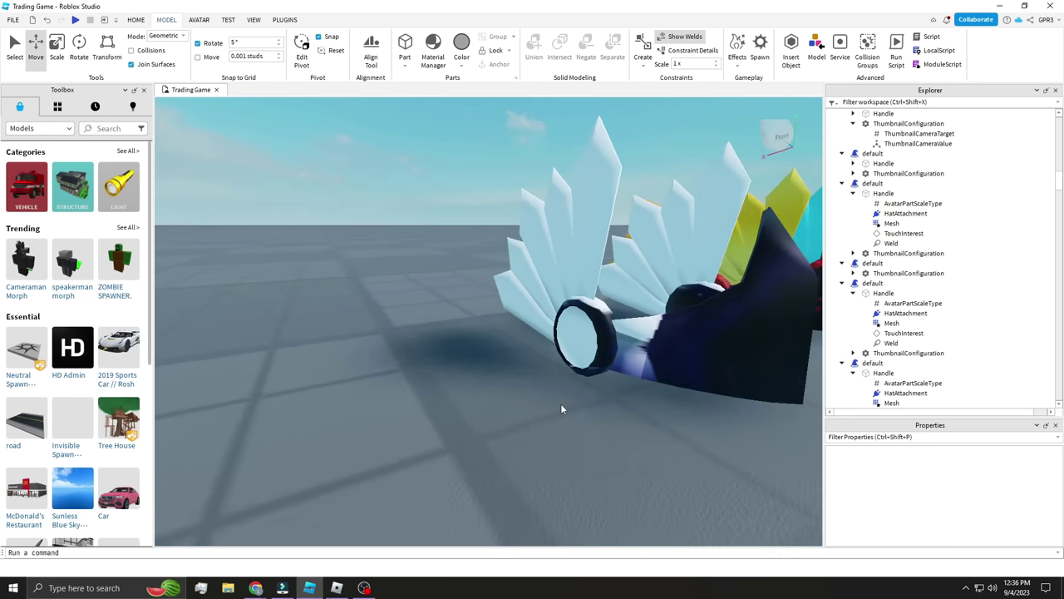
key("d")
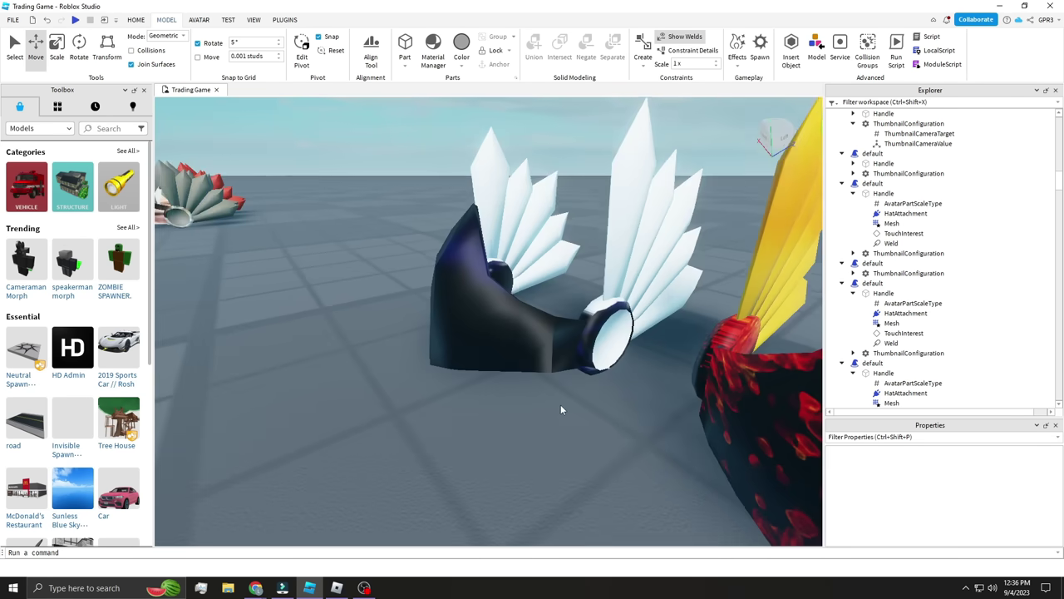
key("a")
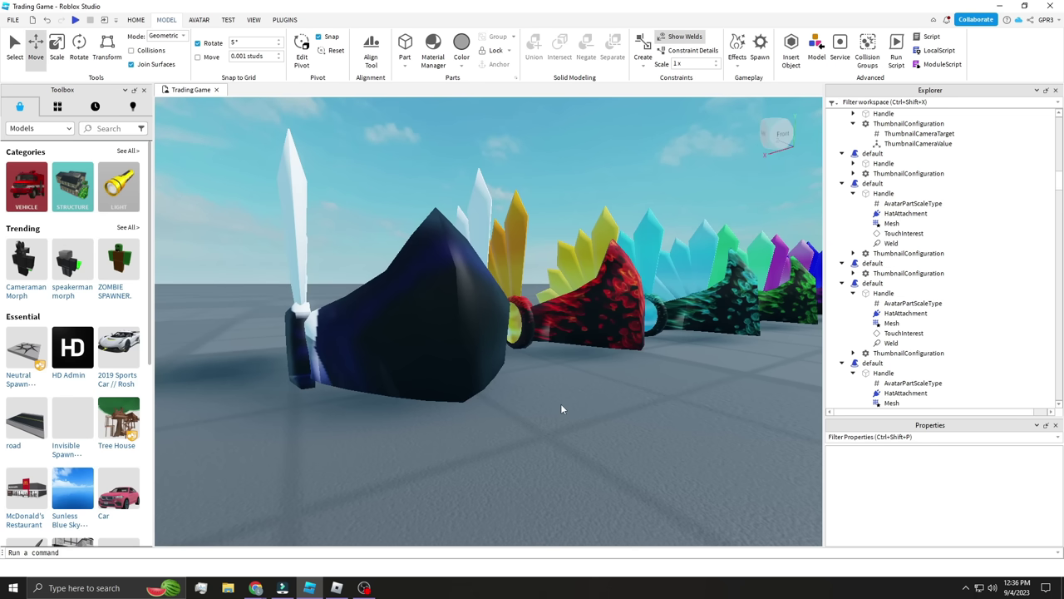
key("f")
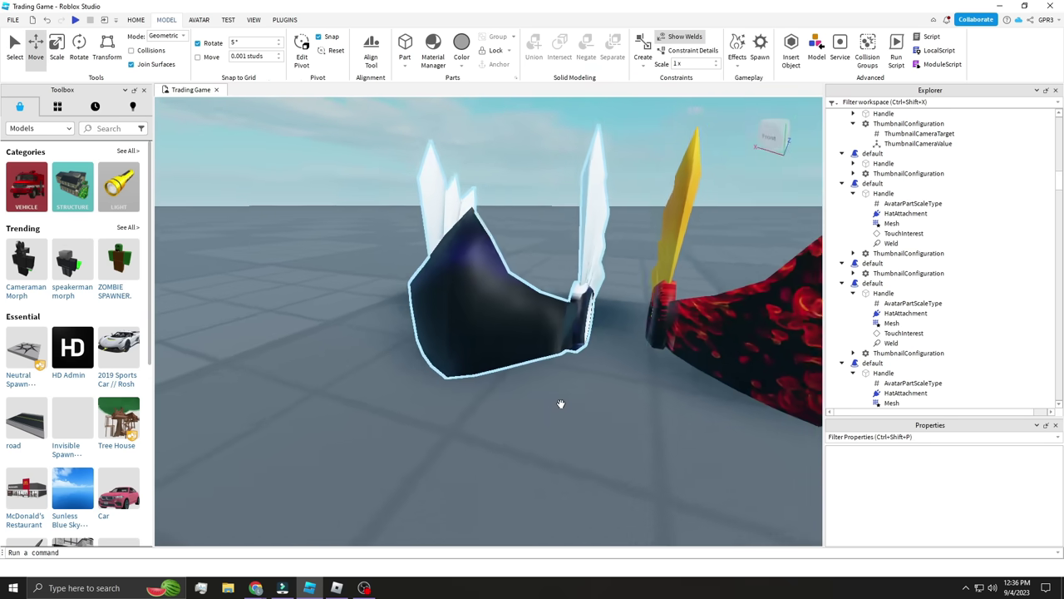
left_click(562, 408)
key("f")
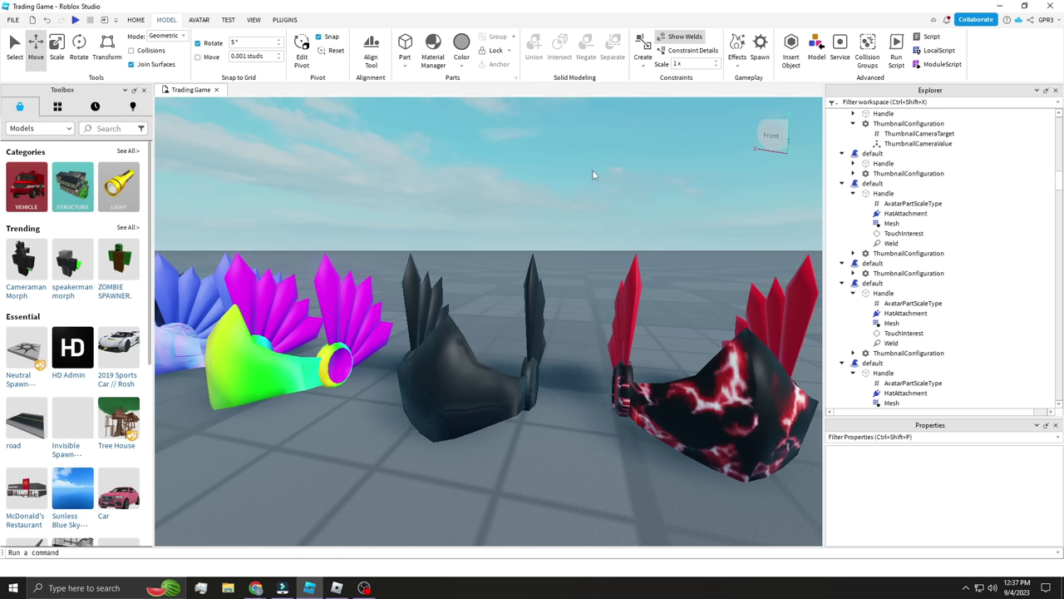
Scroll to zoom out from the neon, black and red lightning hats
scroll(593, 171, "down", 5)
Nudge the camera along the hats and fly around the nearby ones
key("d")
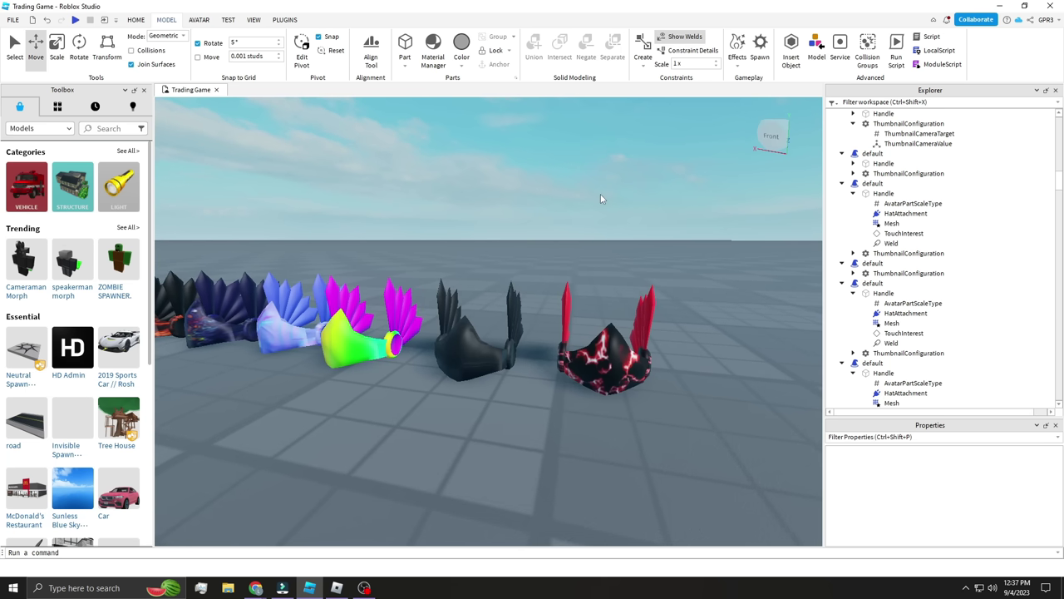
key("d")
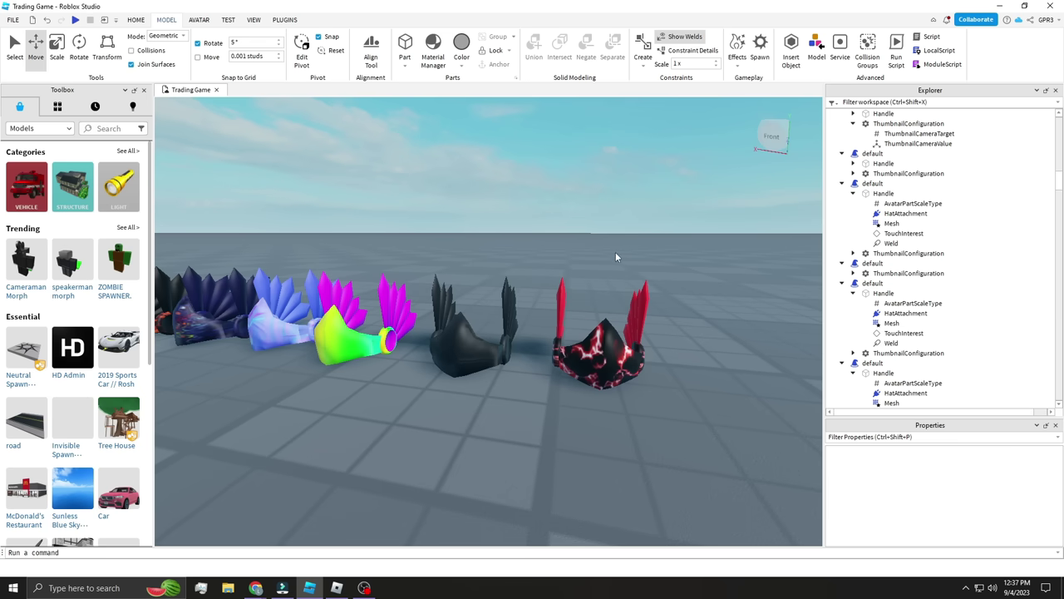
key("w")
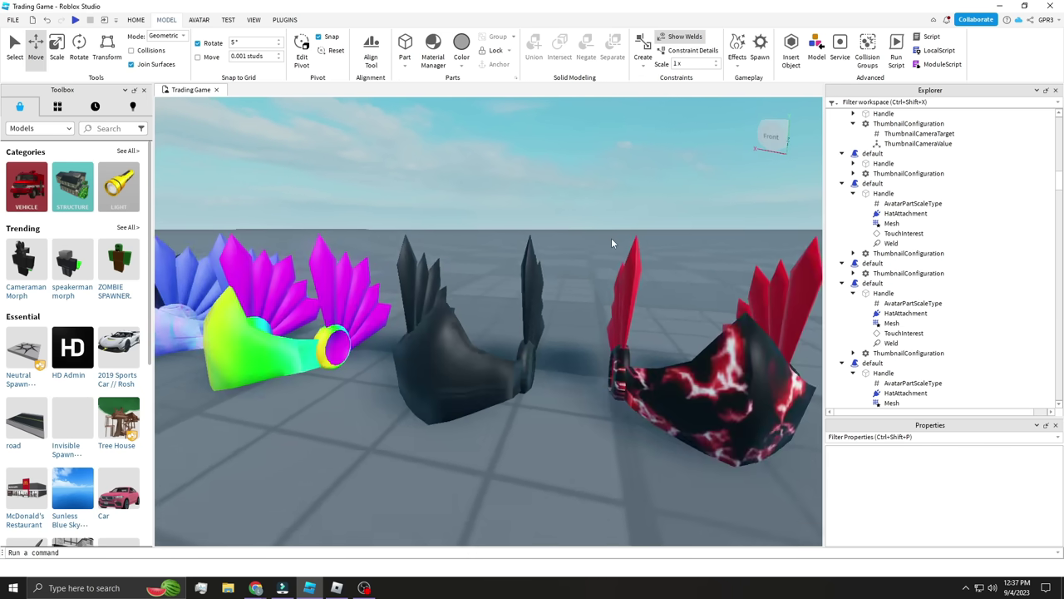
key("a")
key("s")
Fly down the row and pull back to face the white, red, teal, green and purple hats
key("w")
key("s")
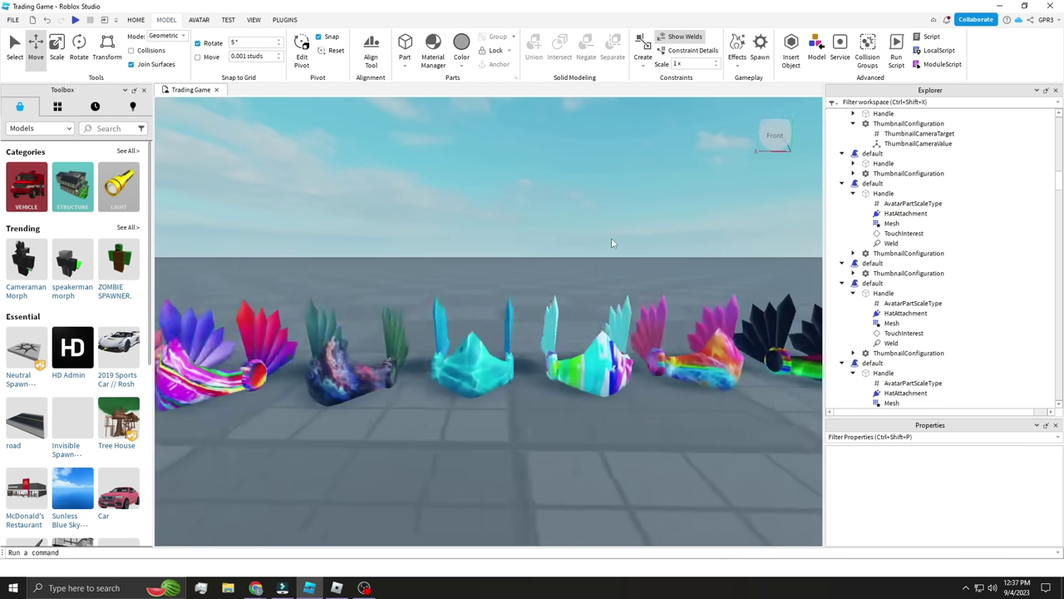
key("w")
key("d")
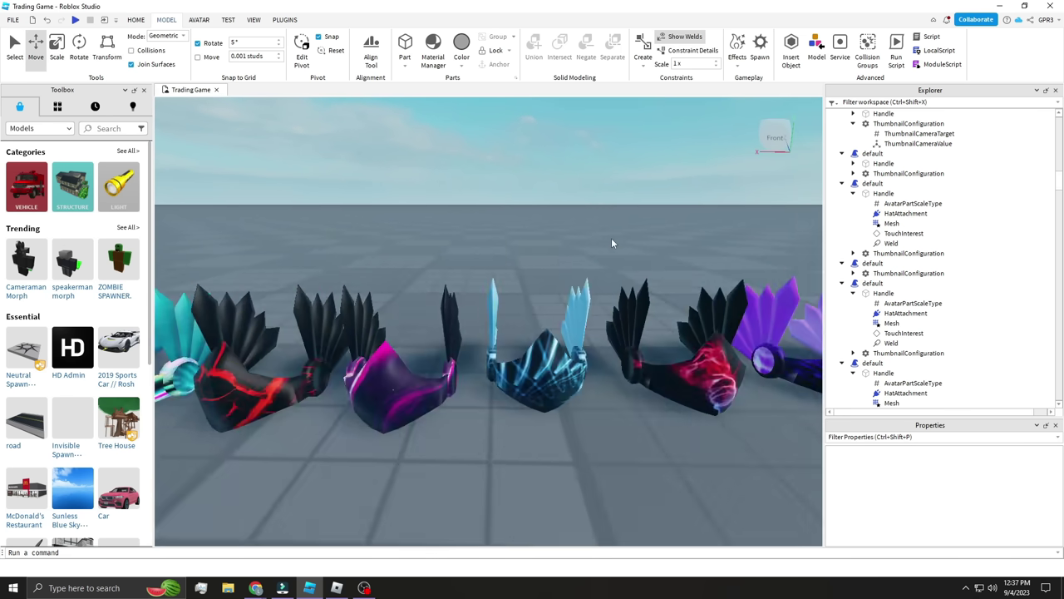
key("a")
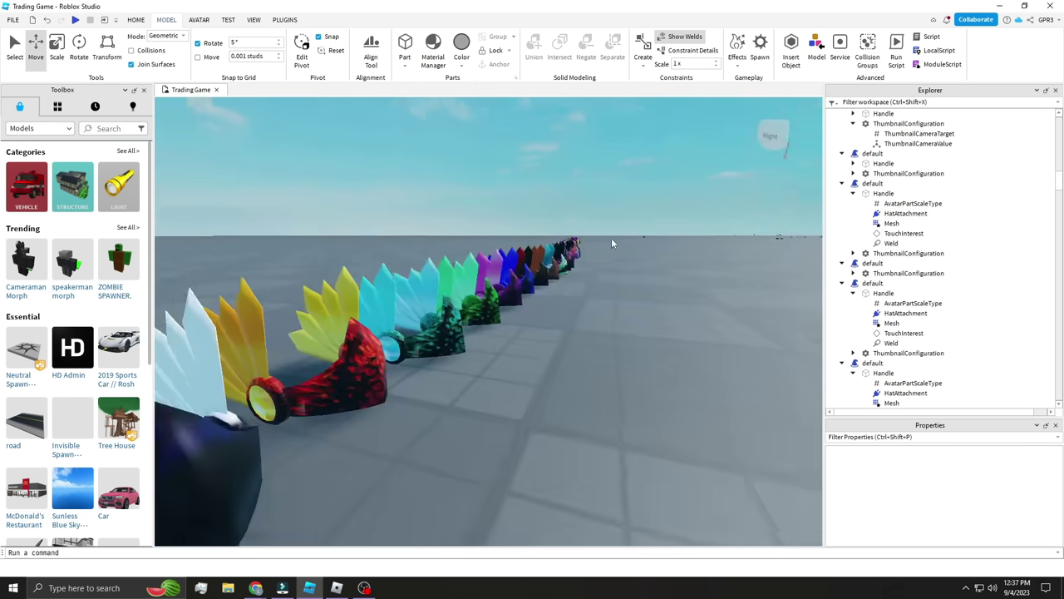
key("d")
key("w")
key("s")
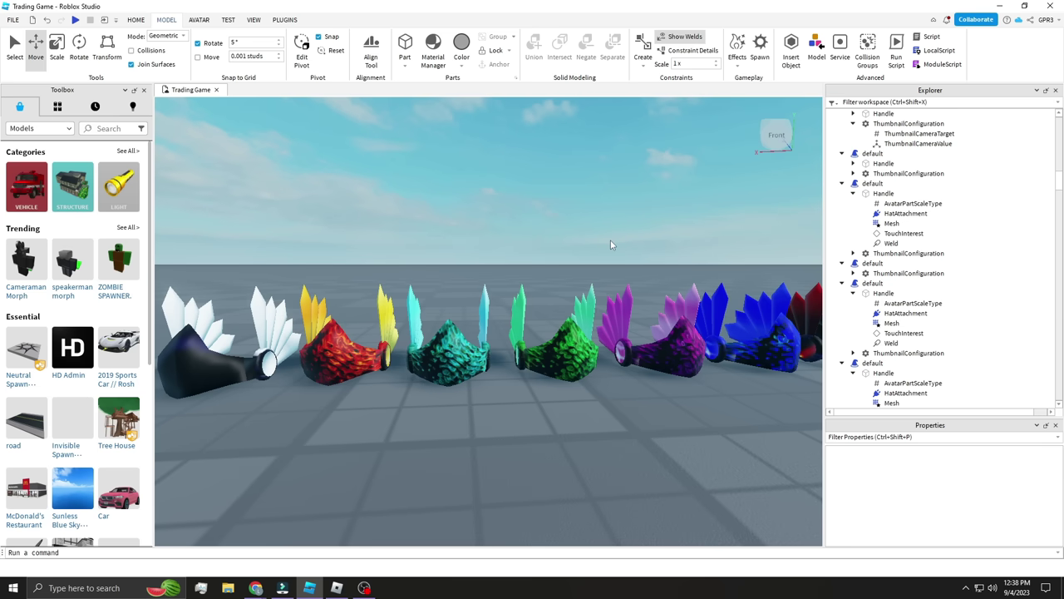
Sweep the camera back and forth along the row of hats
key("d")
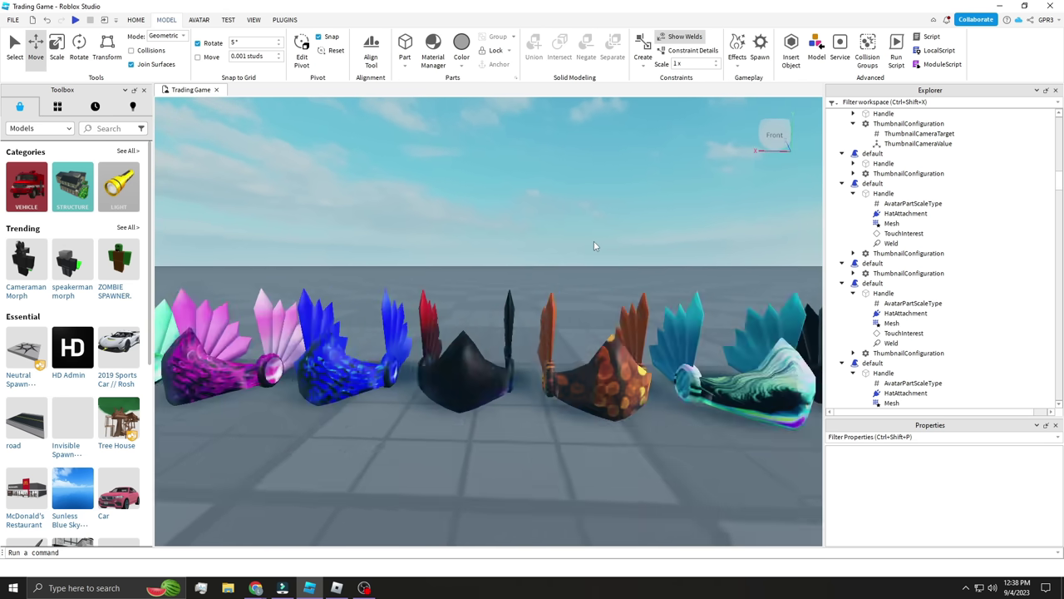
key("s")
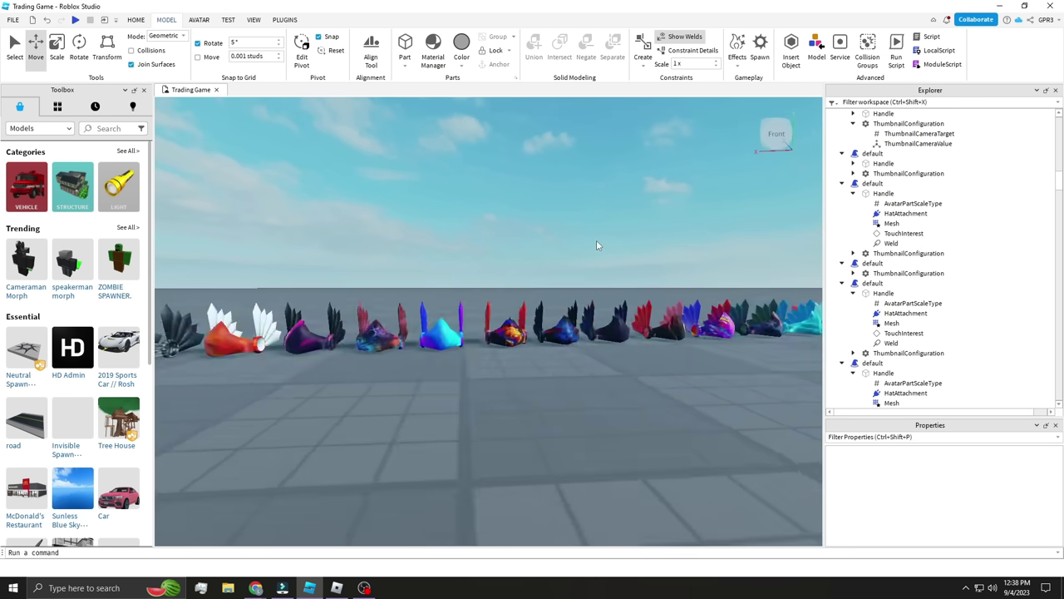
key("w")
key("d")
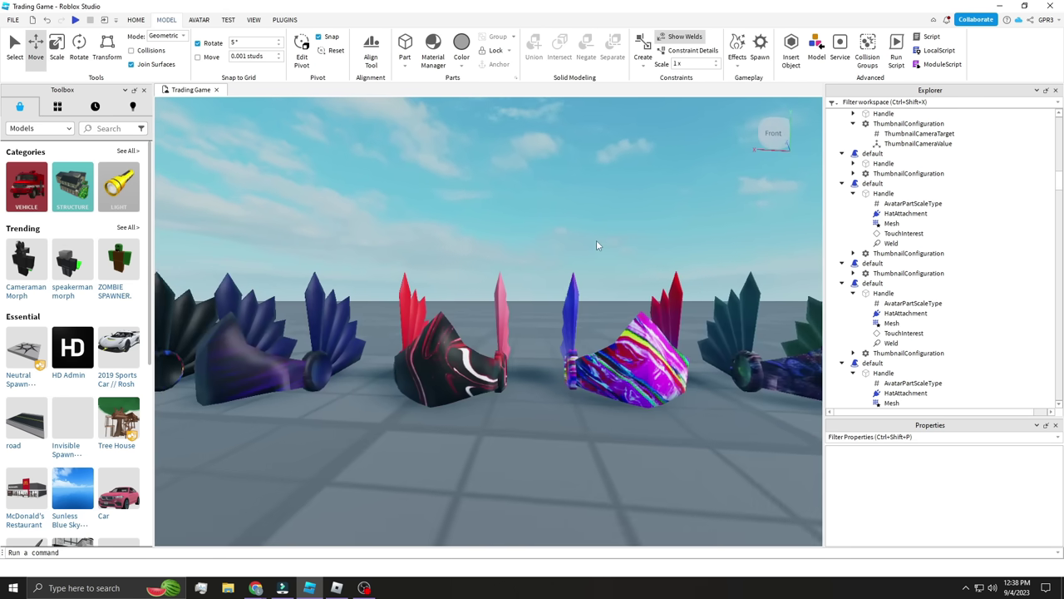
key("s")
key("d")
key("w")
key("s")
key("d")
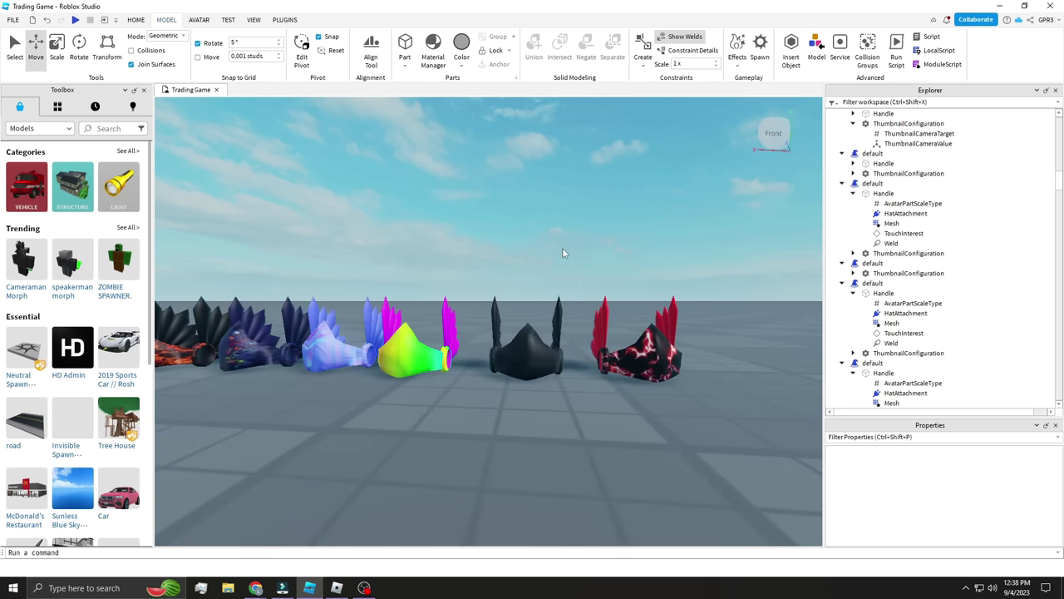
key("w")
key("s")
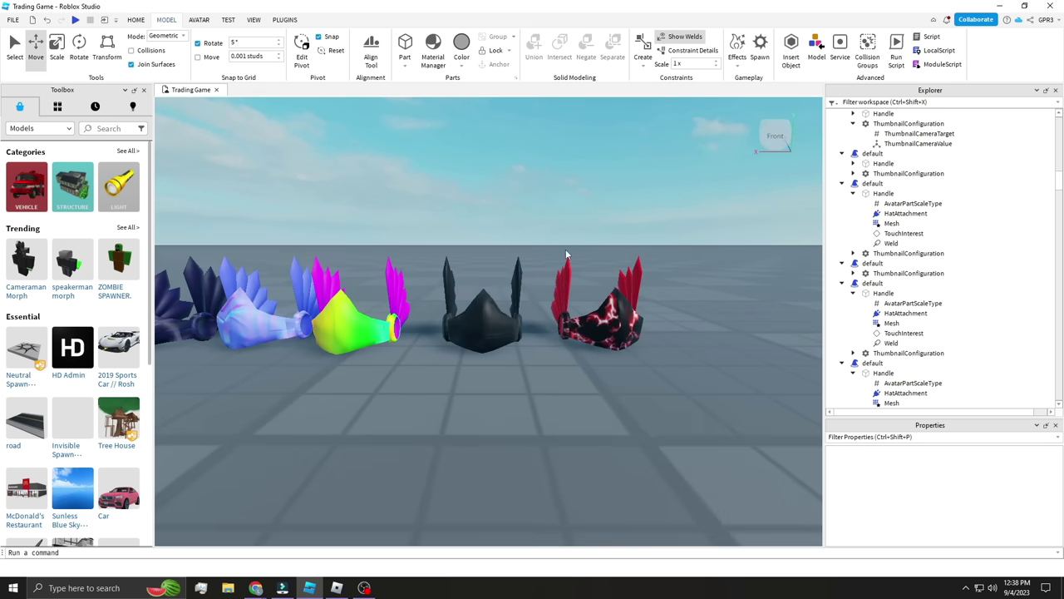
Fly up to the black hat, then slide along to face the dark purple and blue hats
key("w")
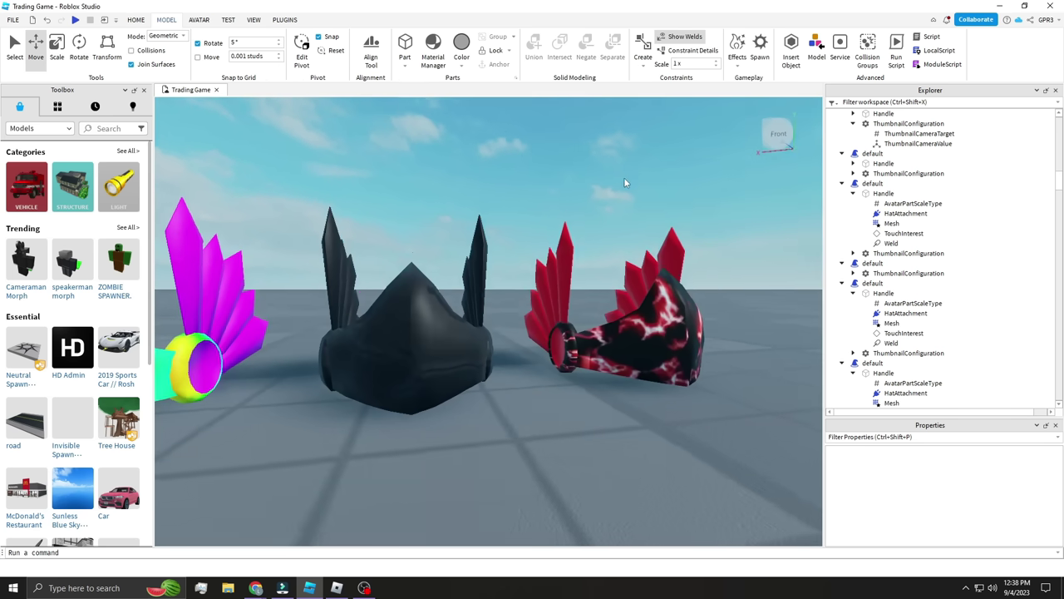
key("s")
key("a")
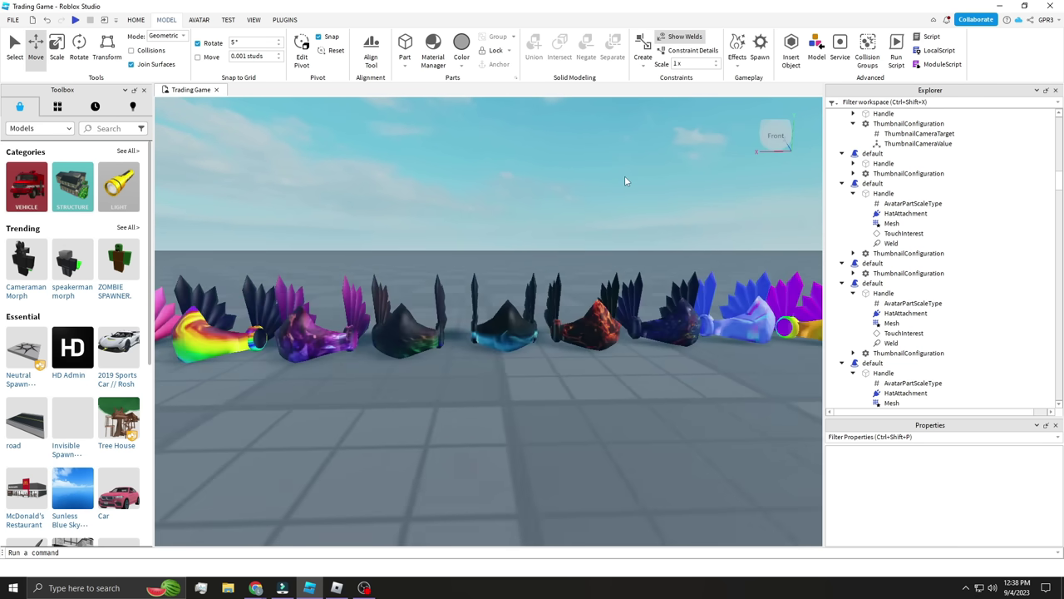
key("a")
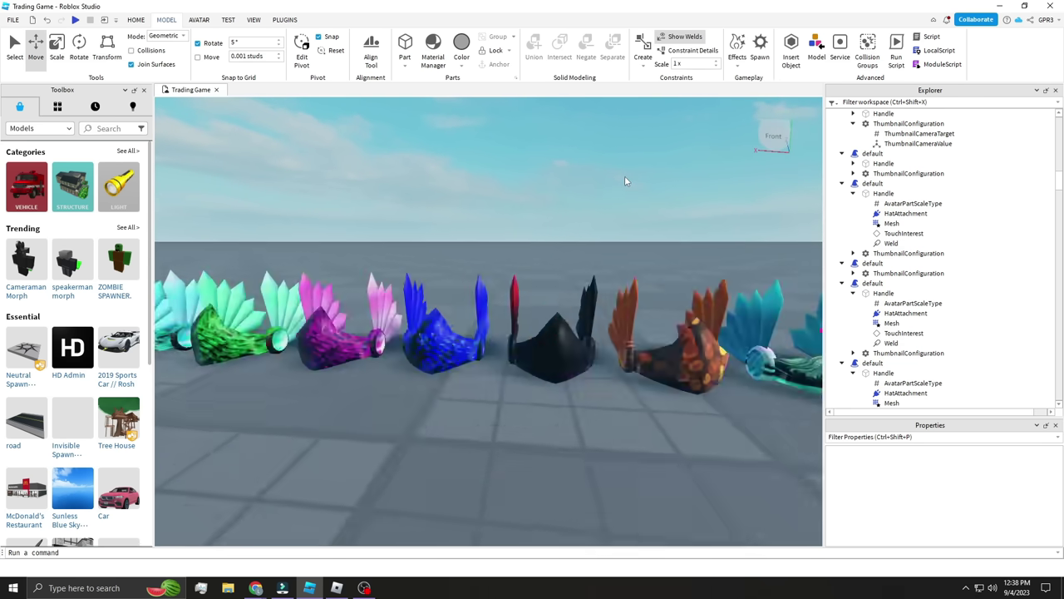
key("s")
key("w")
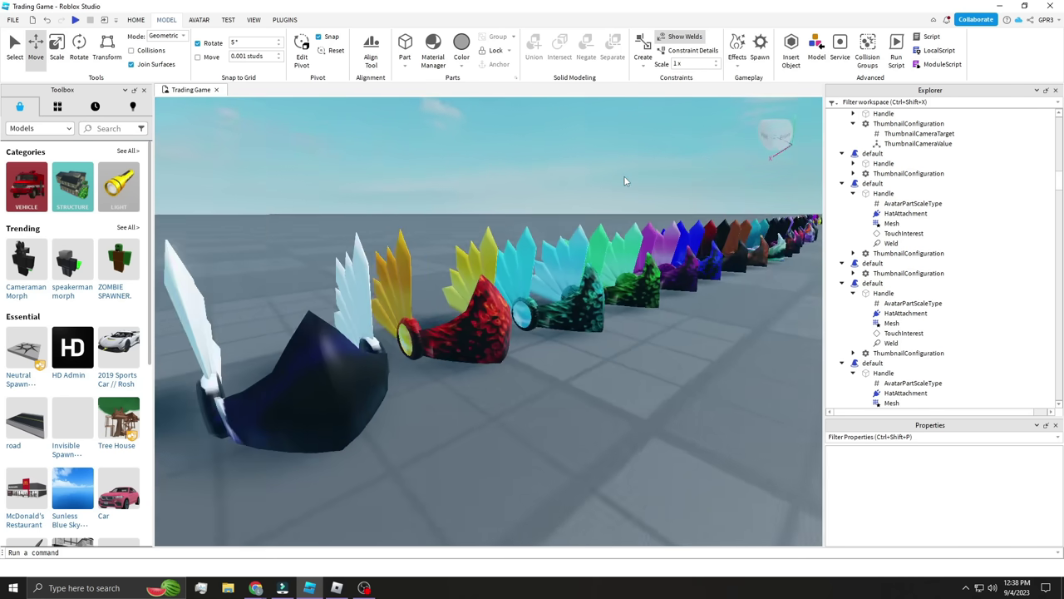
key("d")
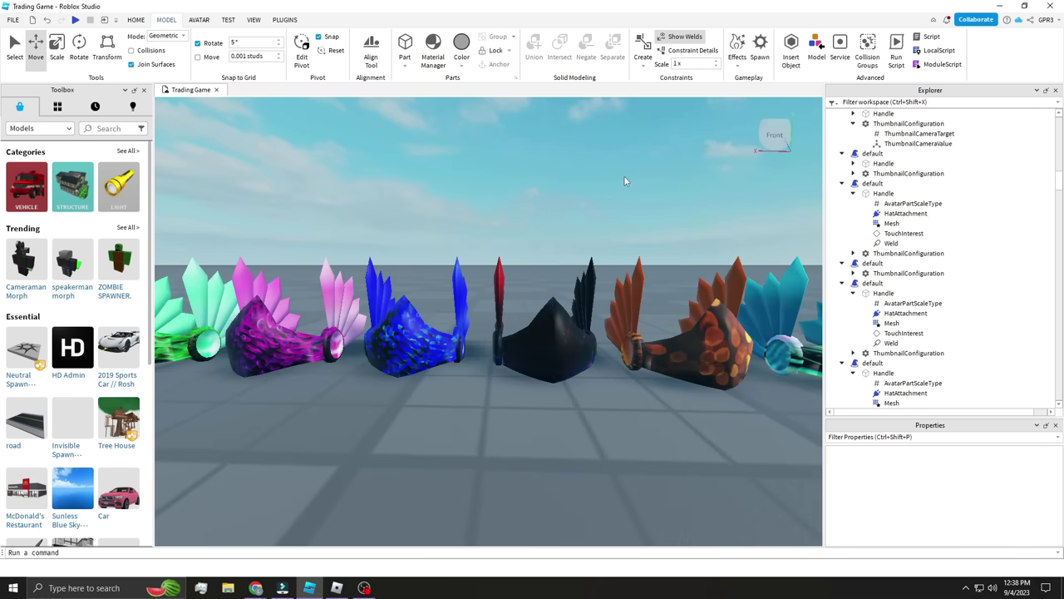
key("d")
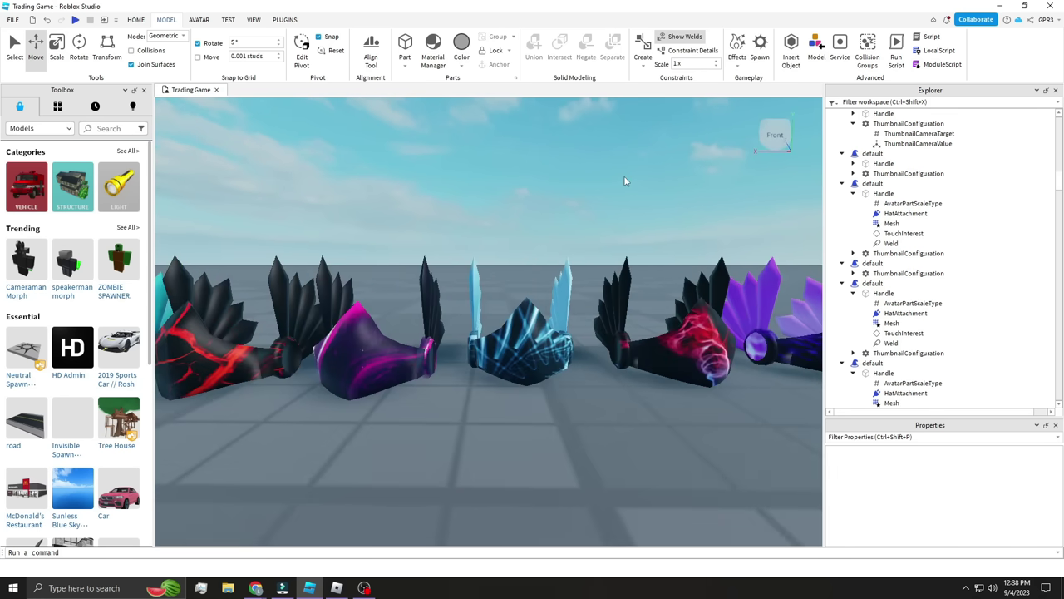
key("d")
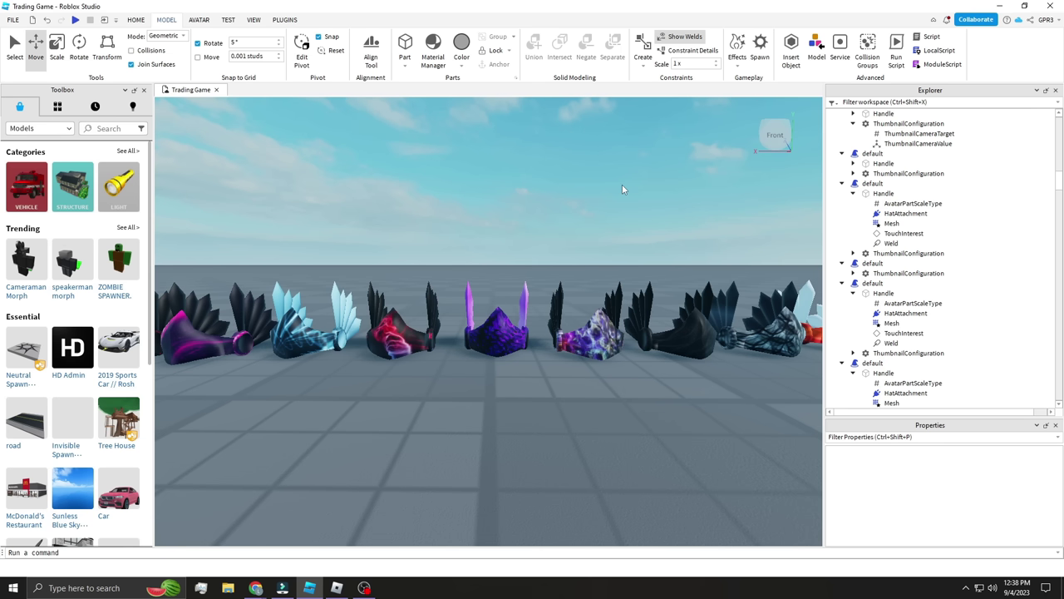